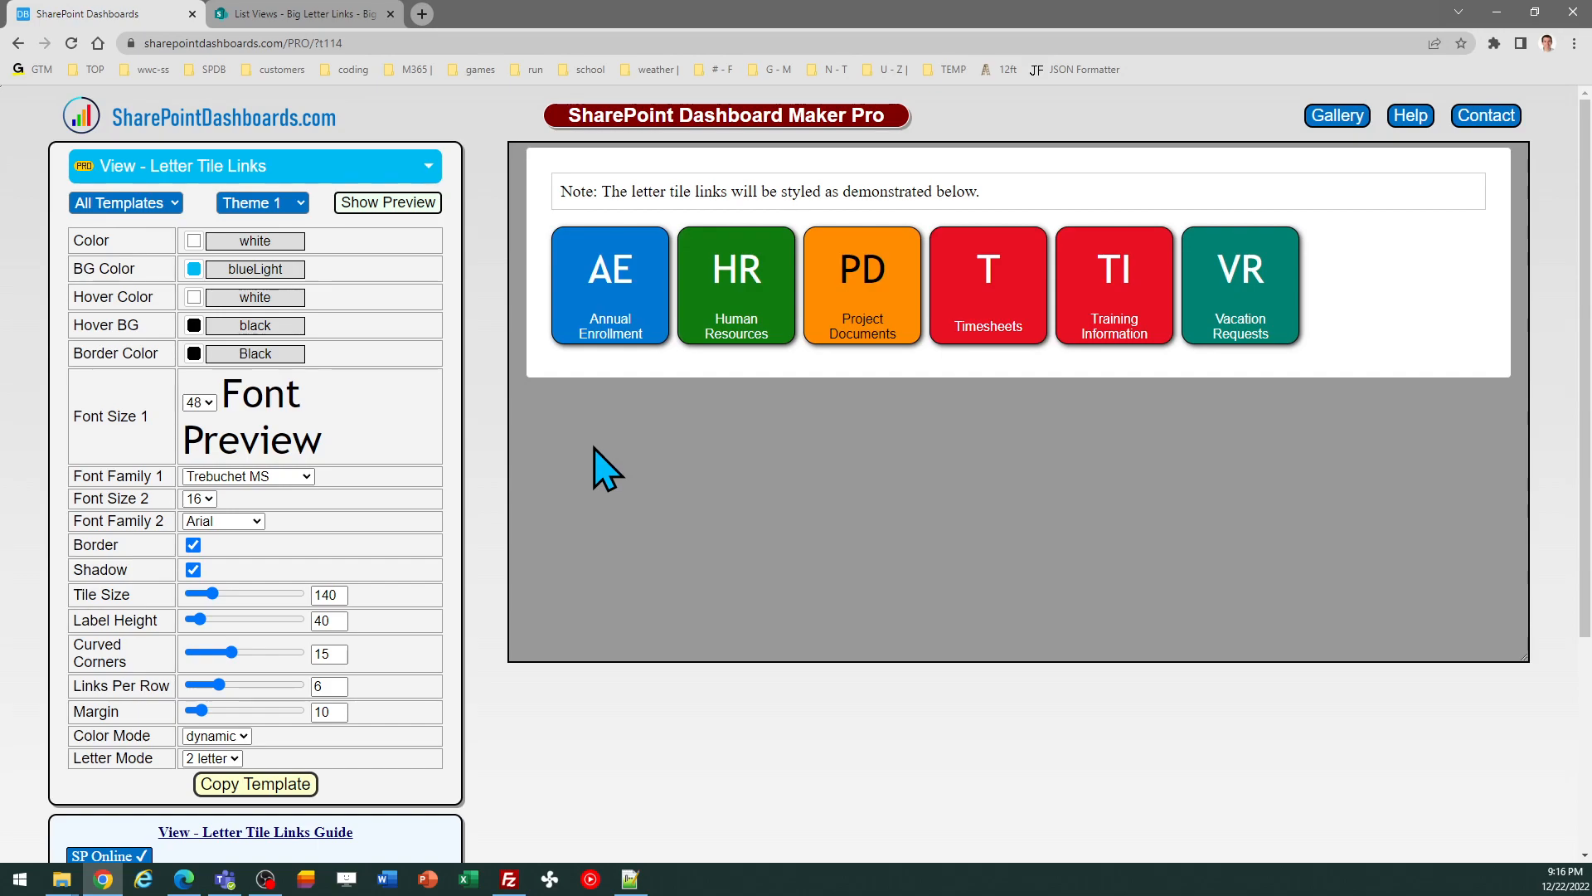
Step: Try Theme 2 on the Letter Tile Links template and check its color mode options
click(290, 204)
click(291, 243)
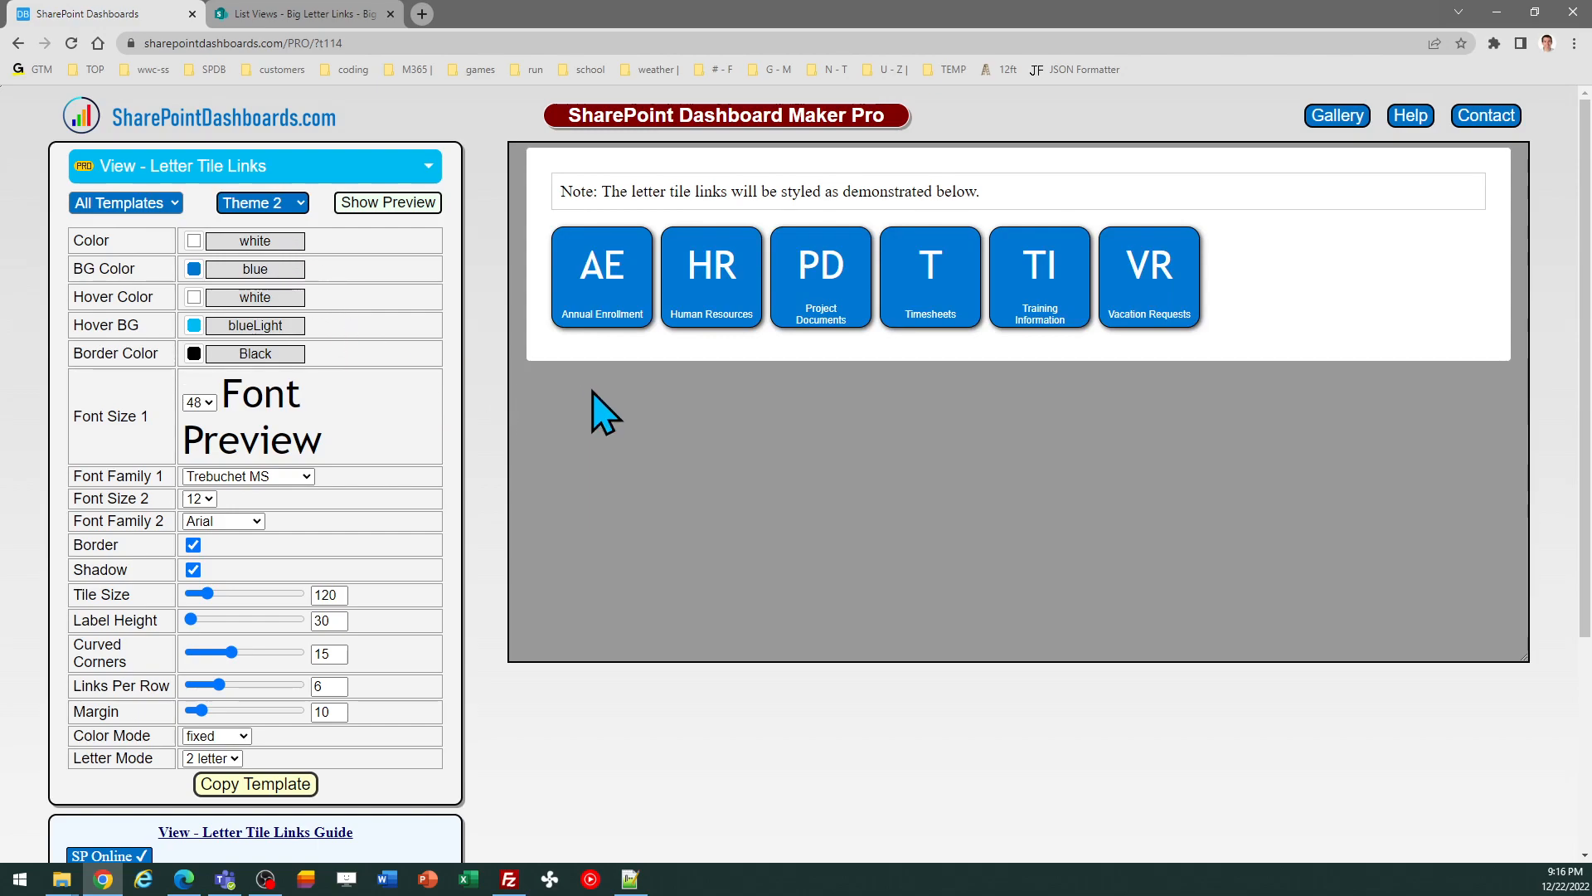
click(242, 737)
click(245, 736)
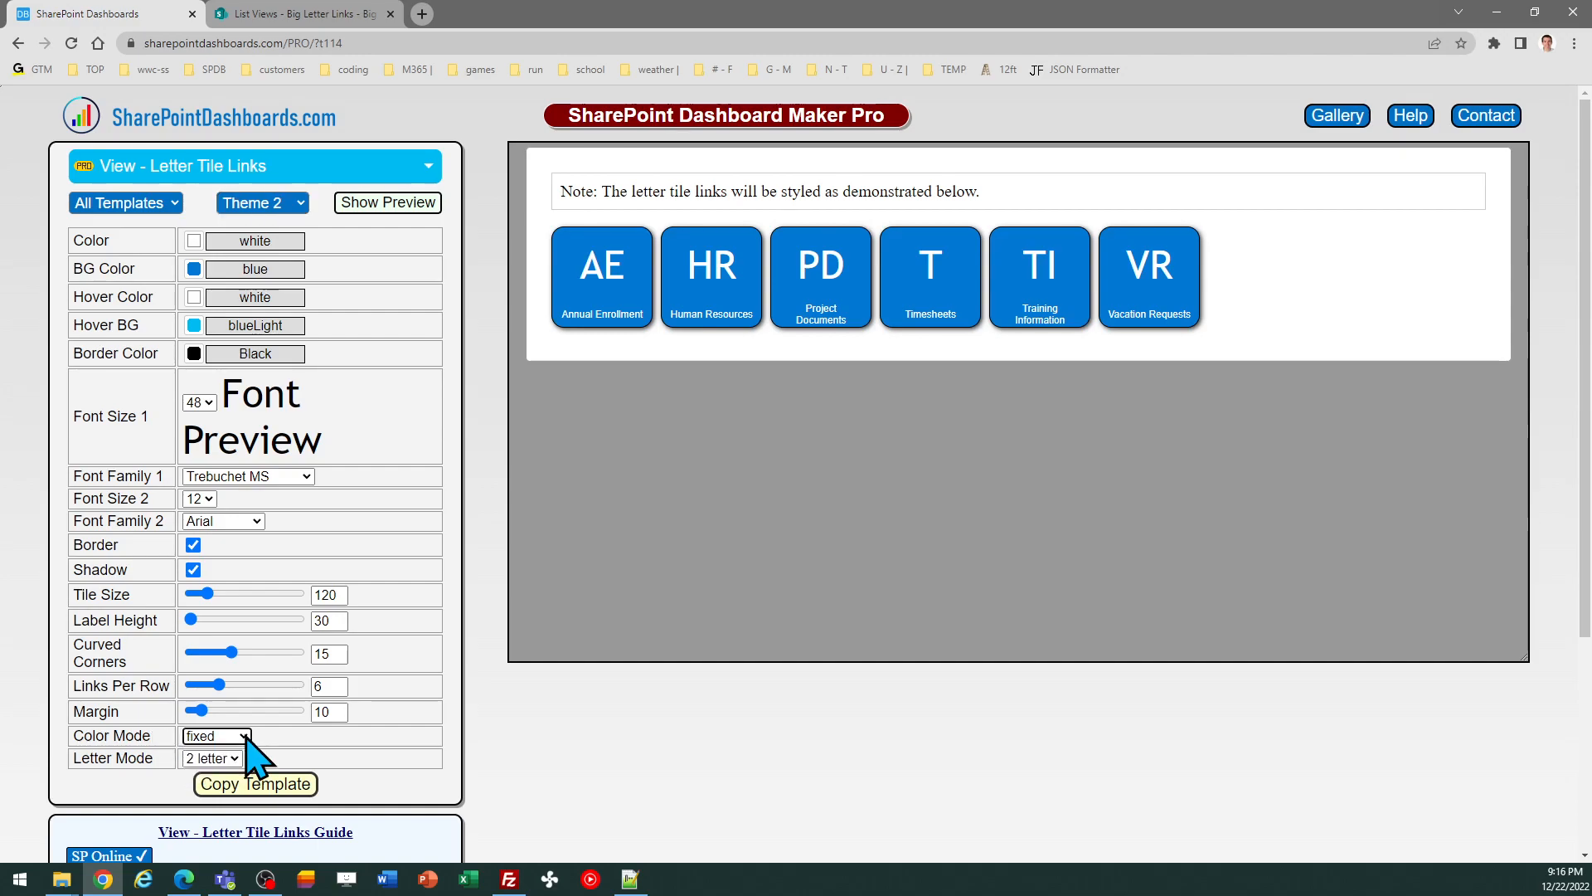
Step: Apply Theme 3 to the Letter Tile Links template and set its letter mode to 2 letter
click(292, 205)
click(274, 256)
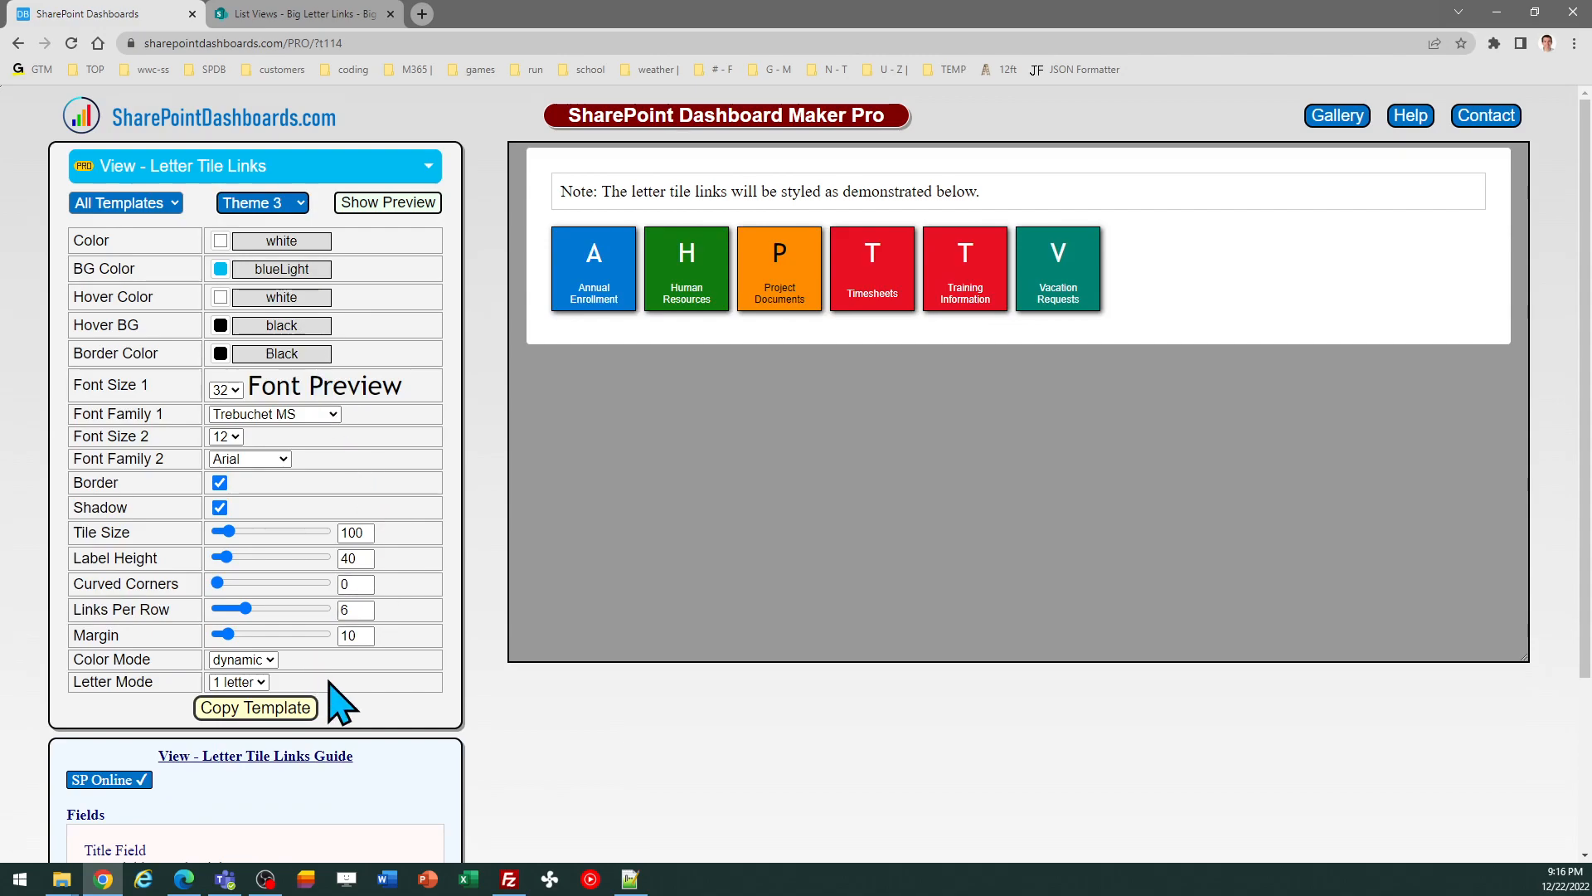
click(263, 681)
click(223, 715)
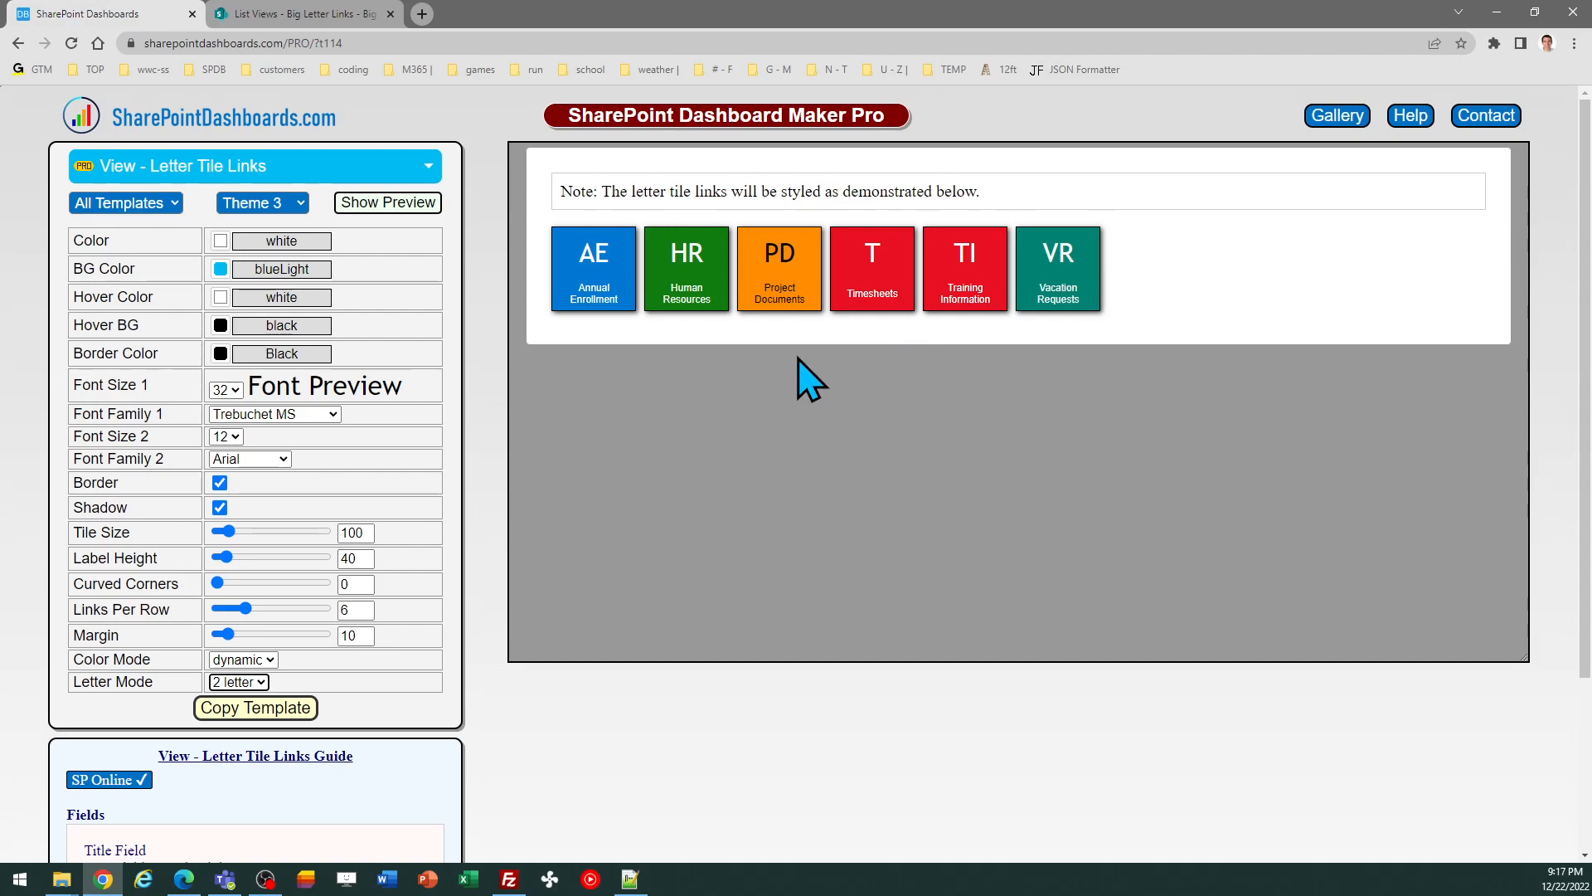
Step: Switch to the SharePoint Big Letter Links list and open the advanced JSON formatting of the Big Letters view
click(302, 14)
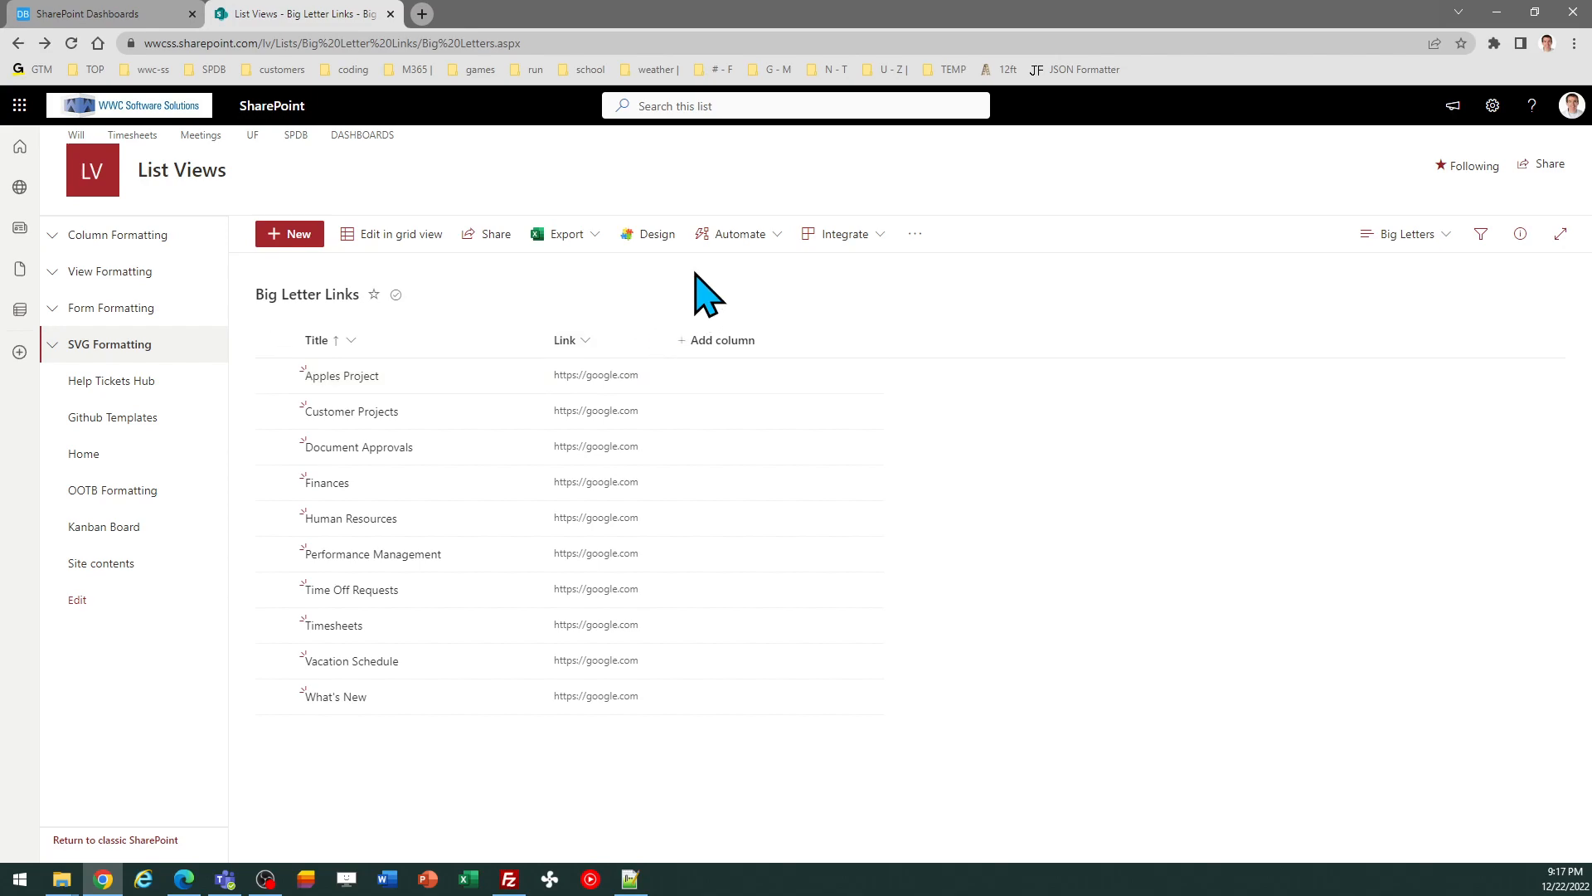
click(1410, 236)
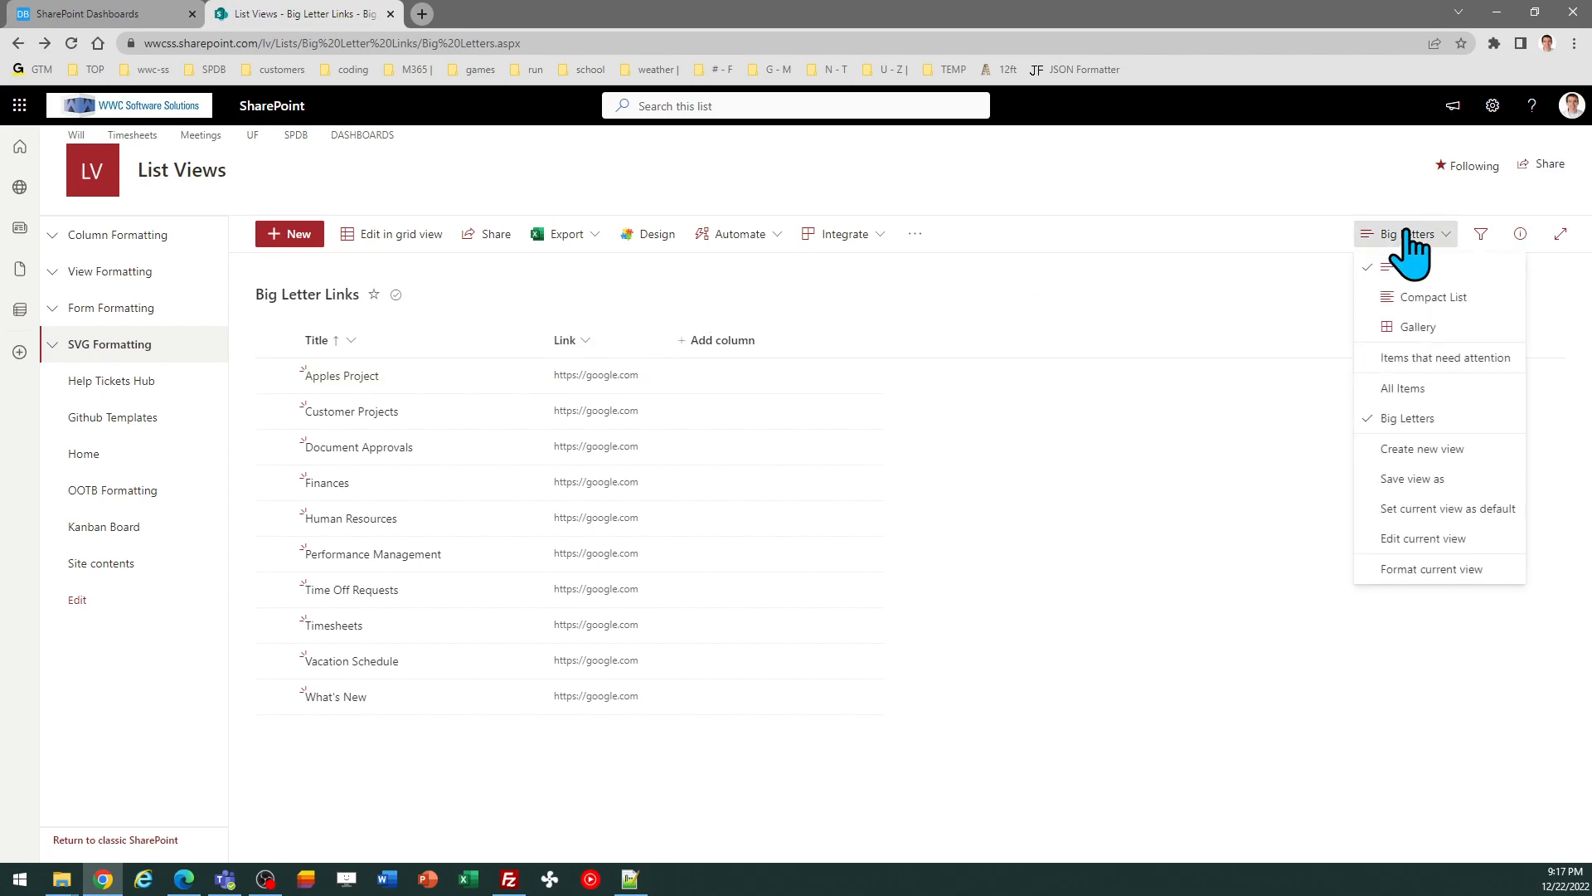
click(1426, 569)
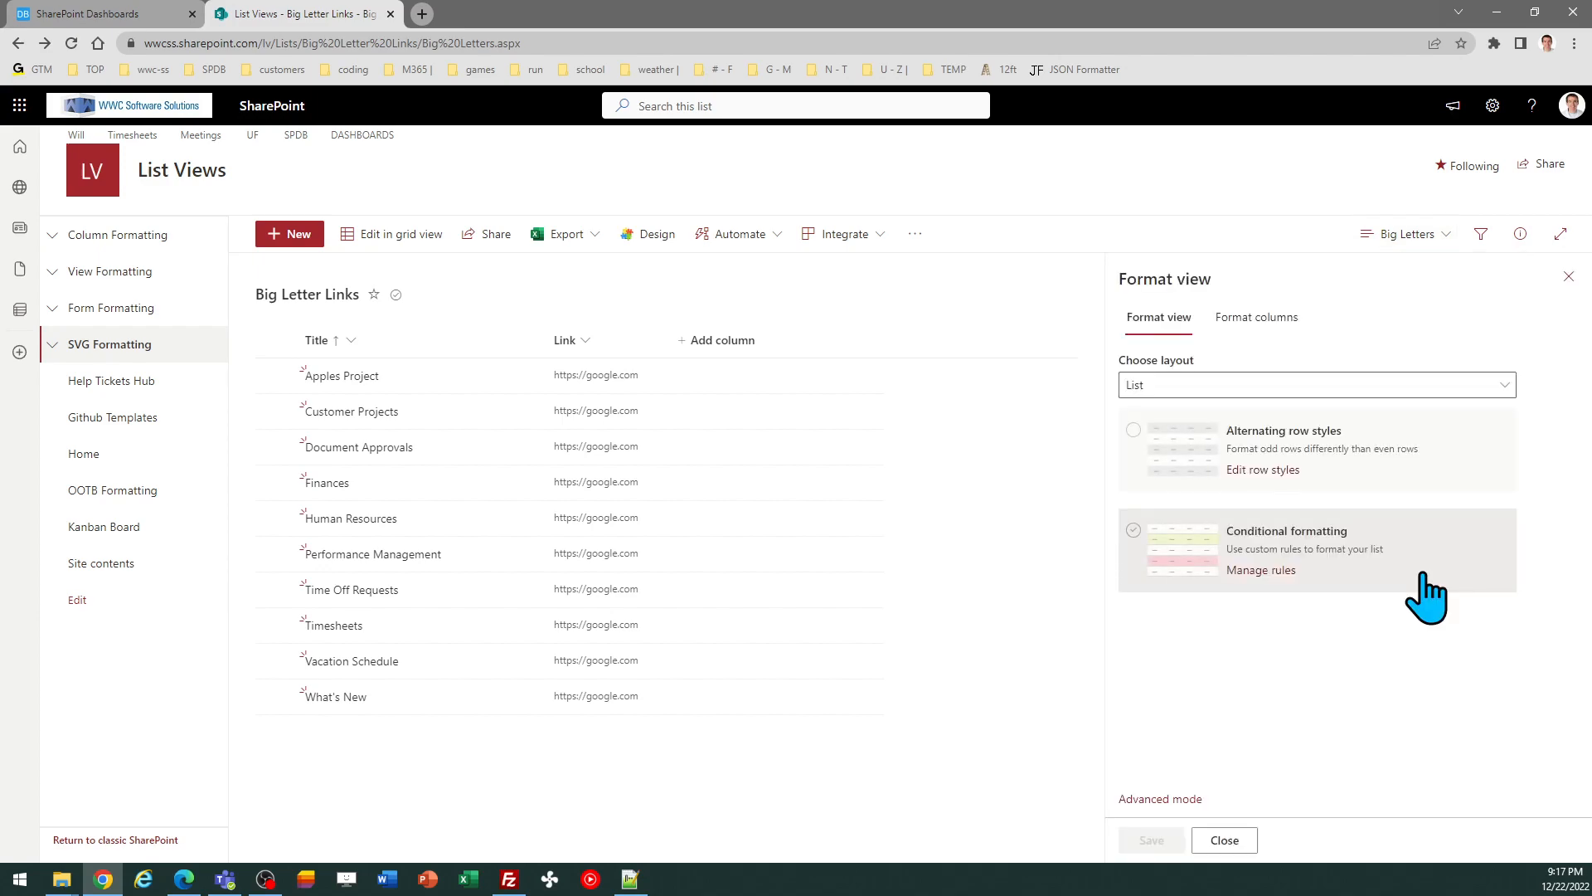
click(1161, 798)
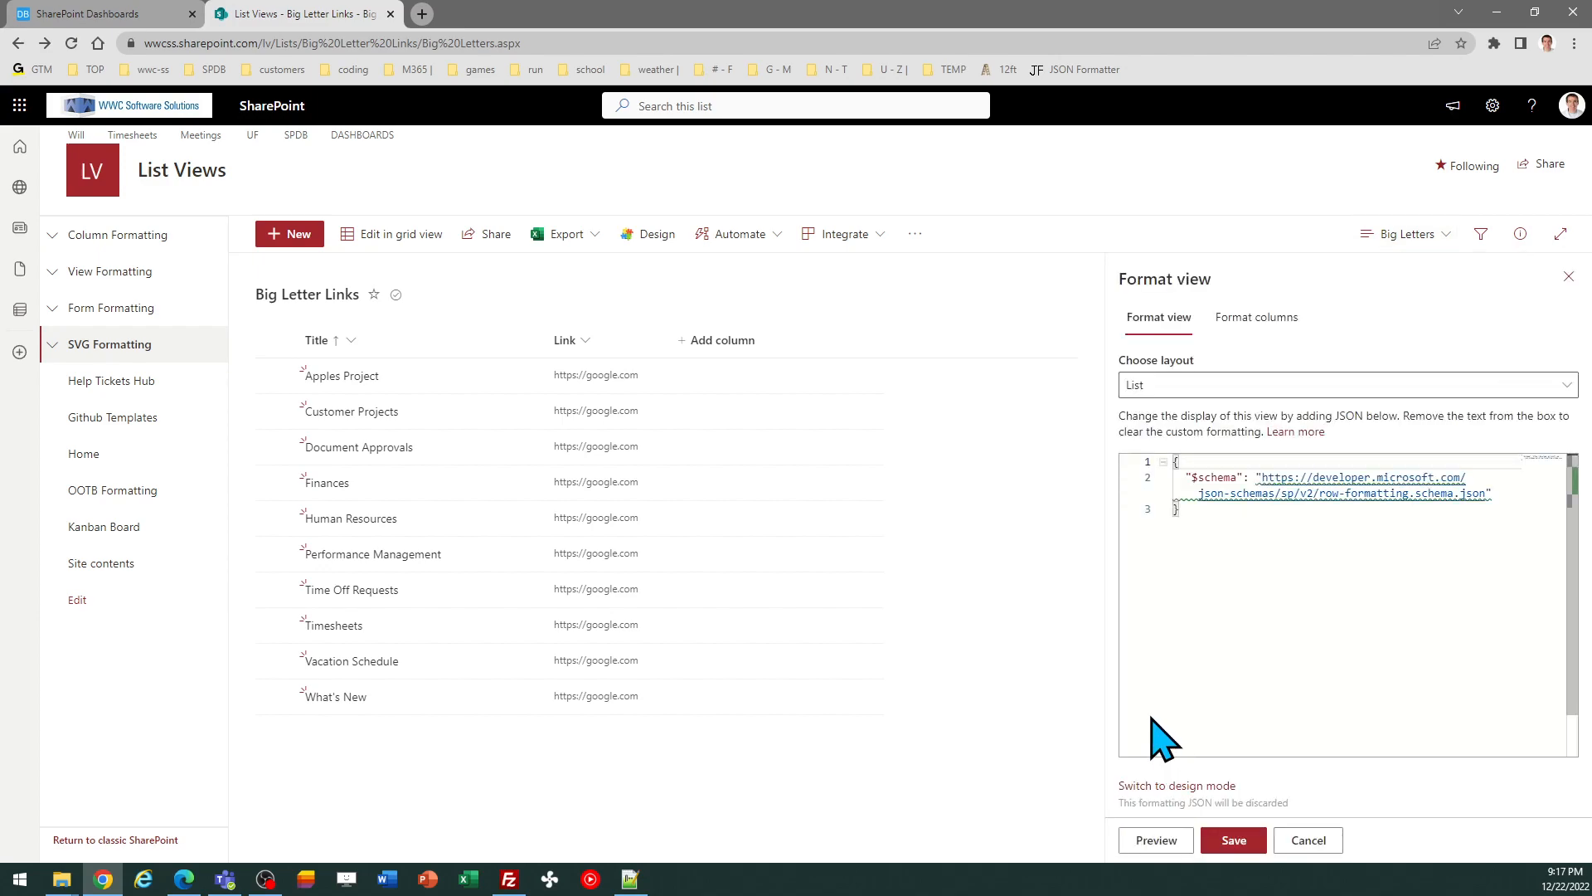
Step: Switch back to SharePoint Dashboards, set the template's links per row to 5 and copy the template code
click(130, 8)
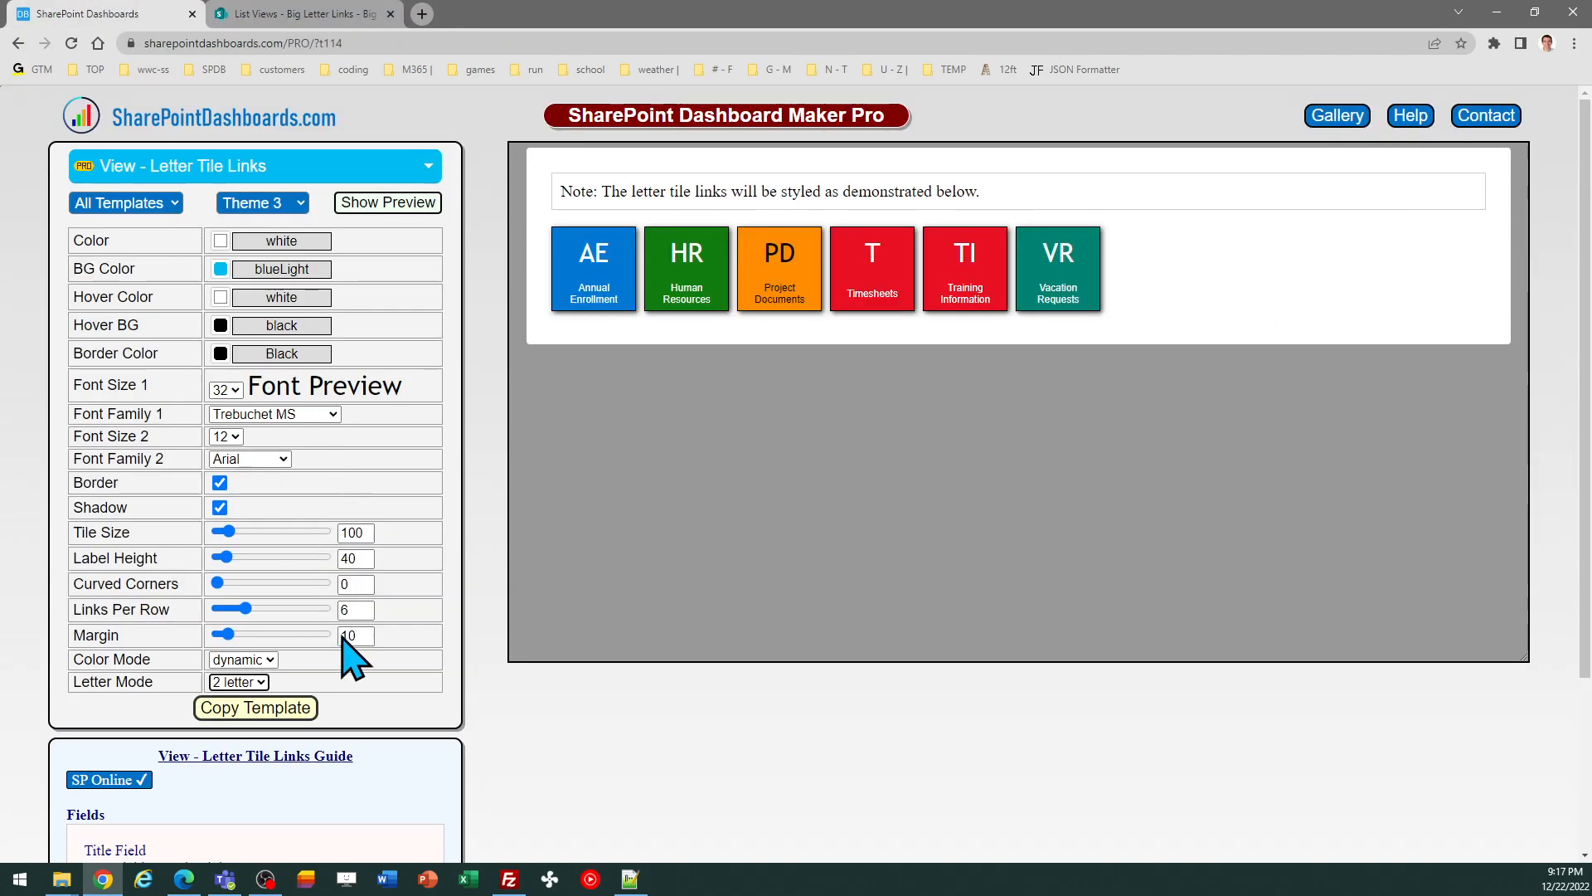
click(267, 719)
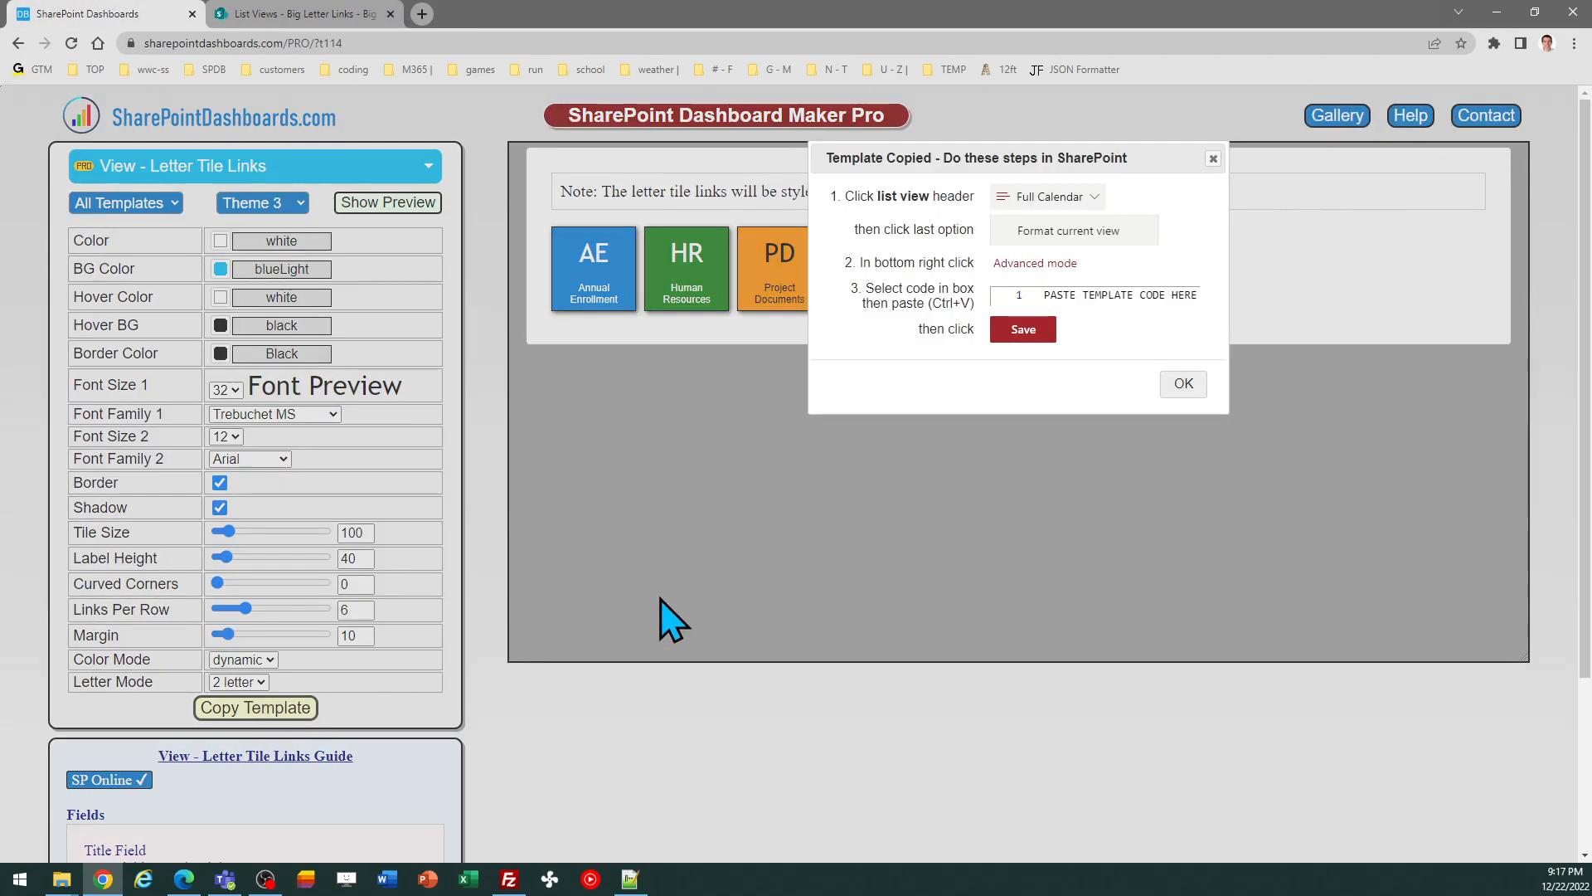
click(1182, 384)
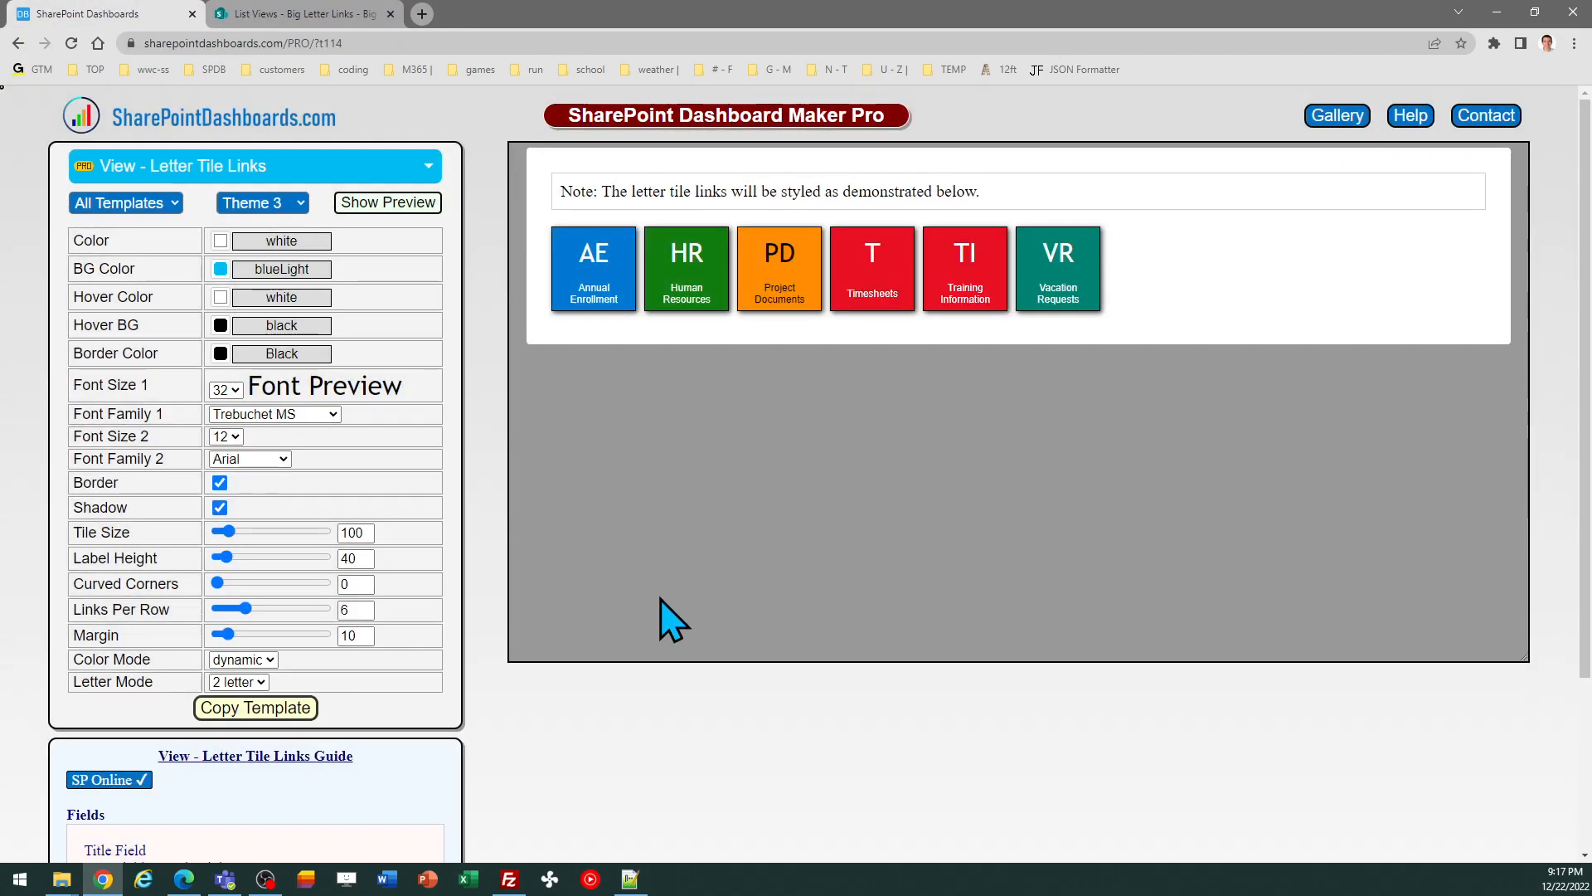
double_click(358, 610)
text(5)
key(Tab)
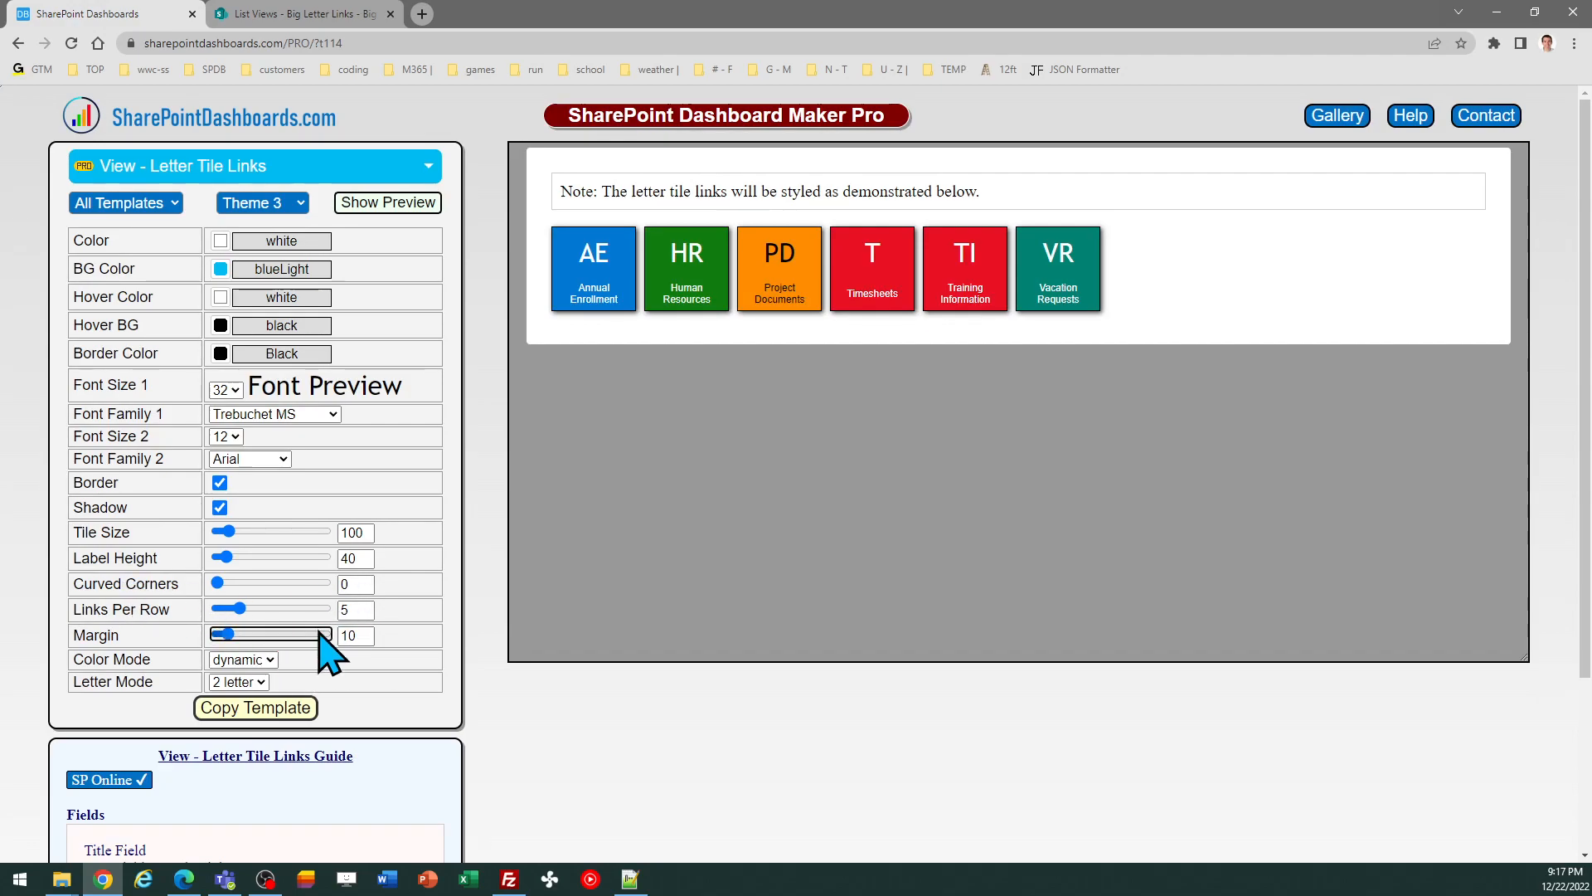
click(278, 709)
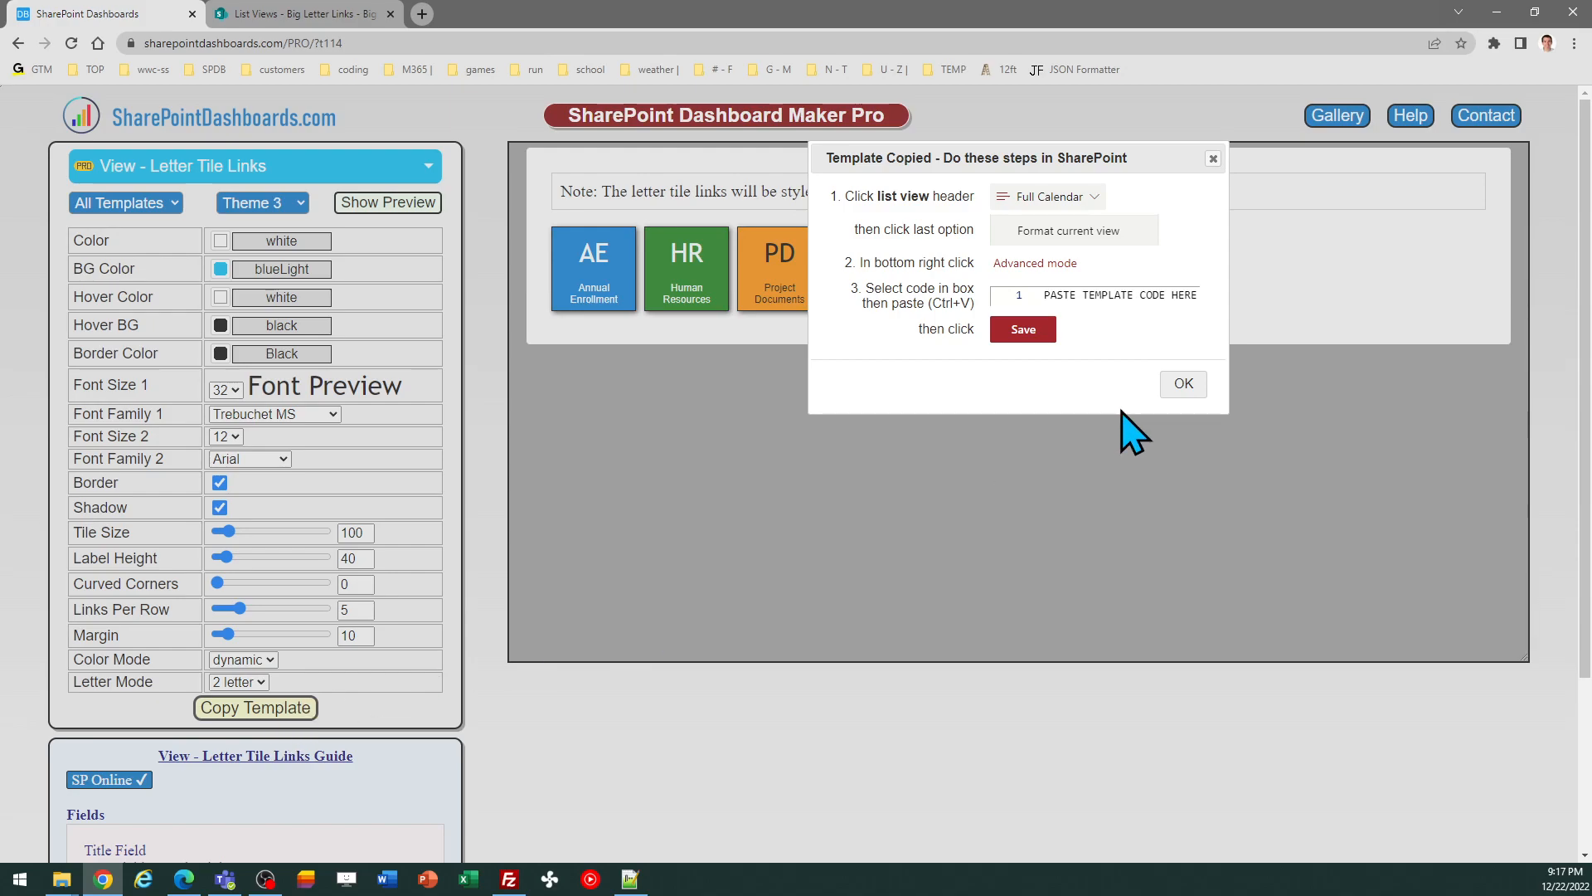
click(1186, 386)
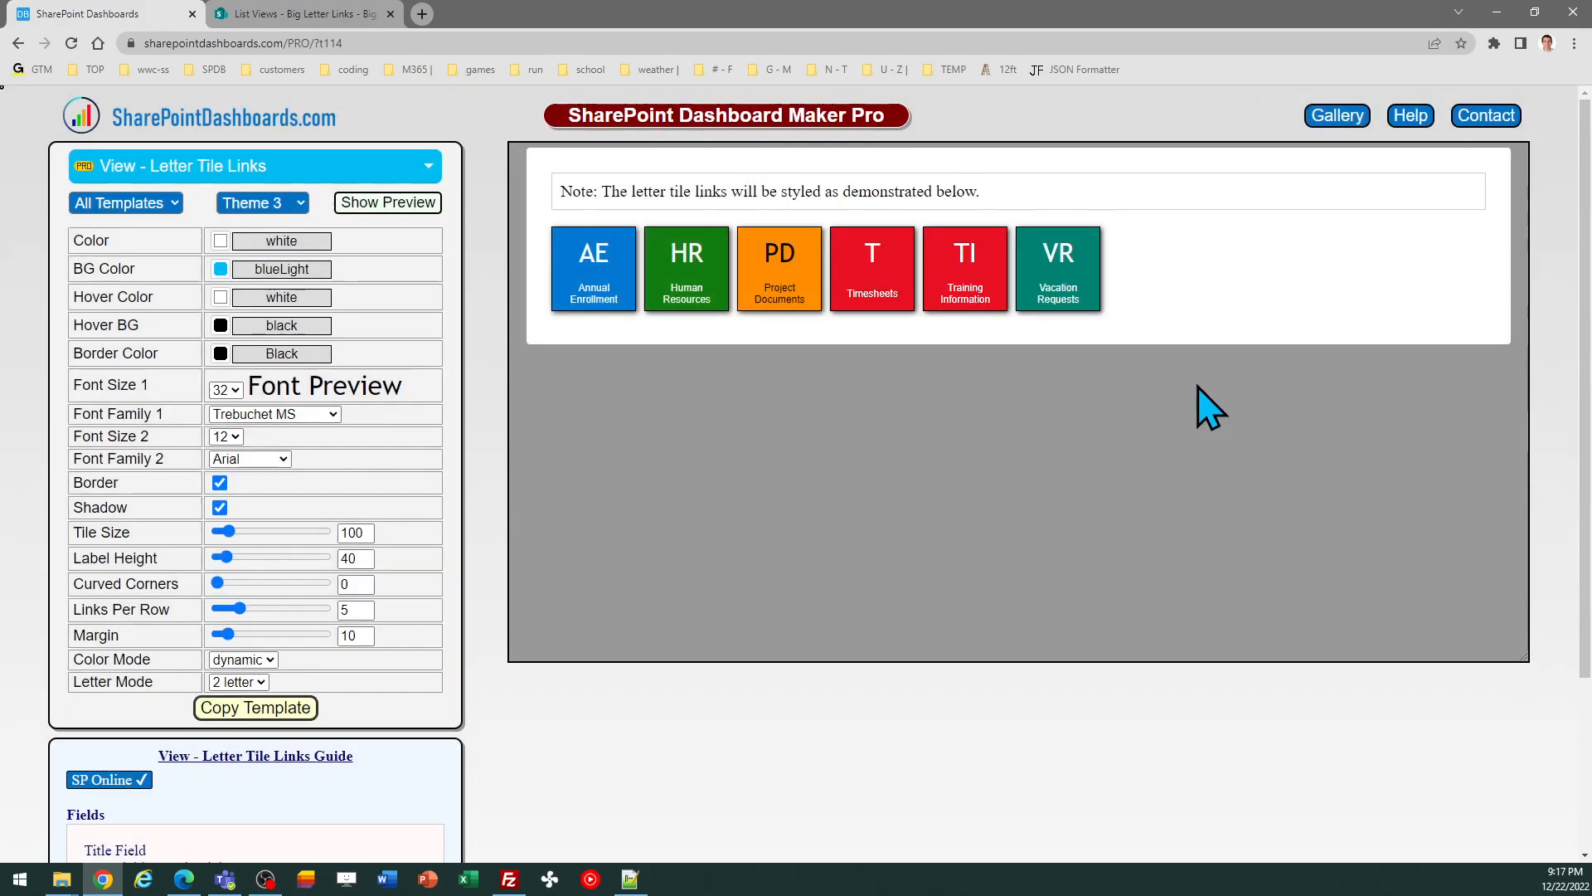
Step: In the SharePoint list, replace the Big Letters view's formatting JSON with the copied template code and save it
click(326, 11)
click(1264, 570)
key(ctrl+a)
key(ctrl+v)
click(1236, 840)
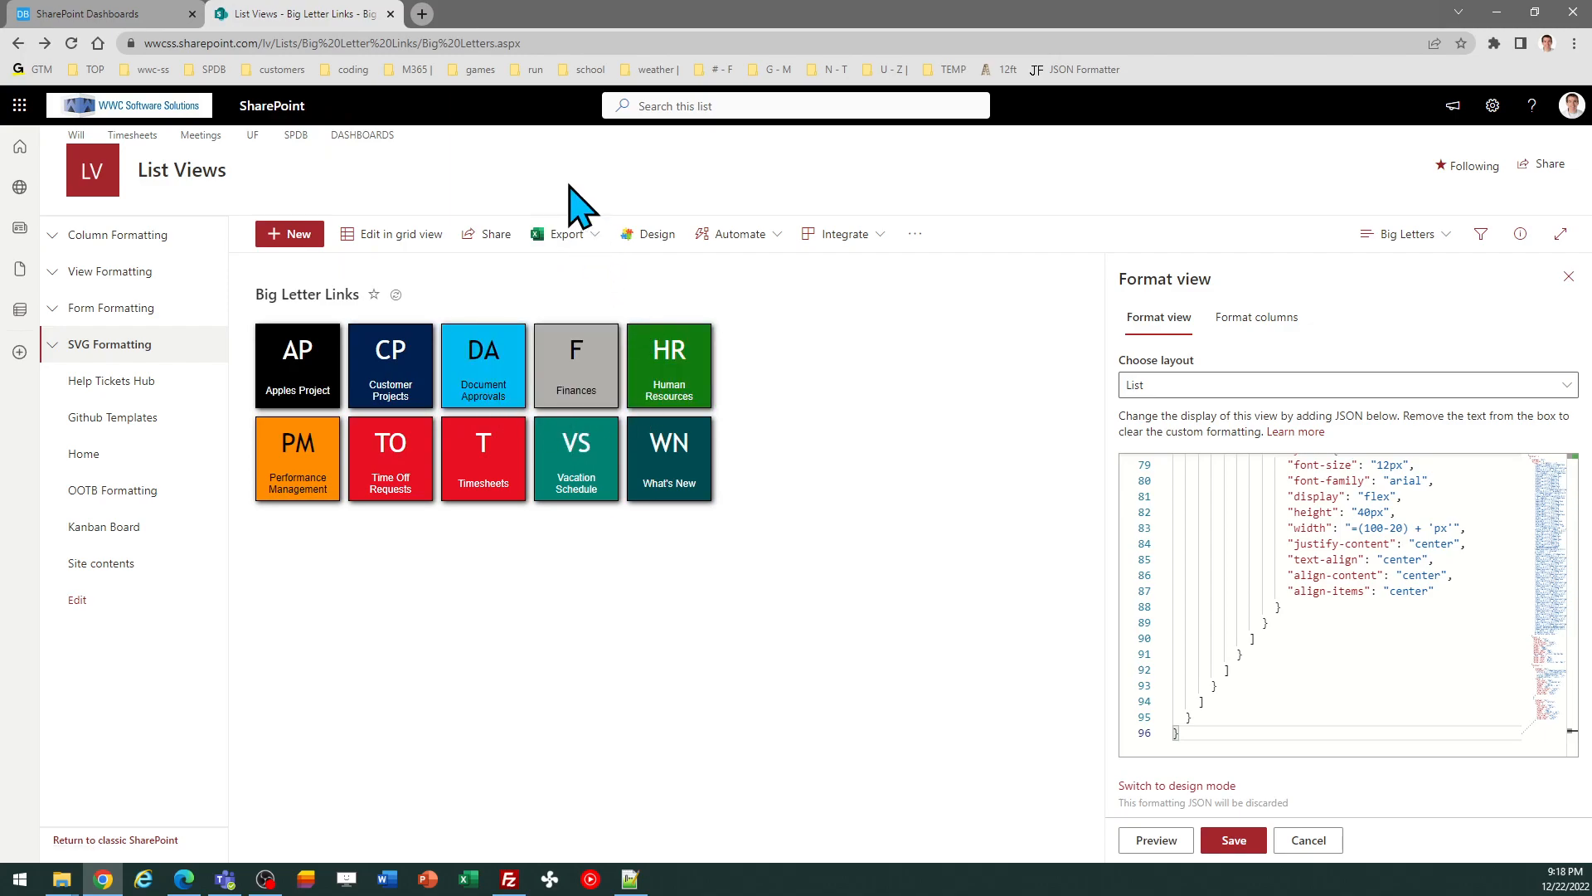
Step: Return to SharePoint Dashboards and set the template's tile size to 120 and label height to 50
click(108, 17)
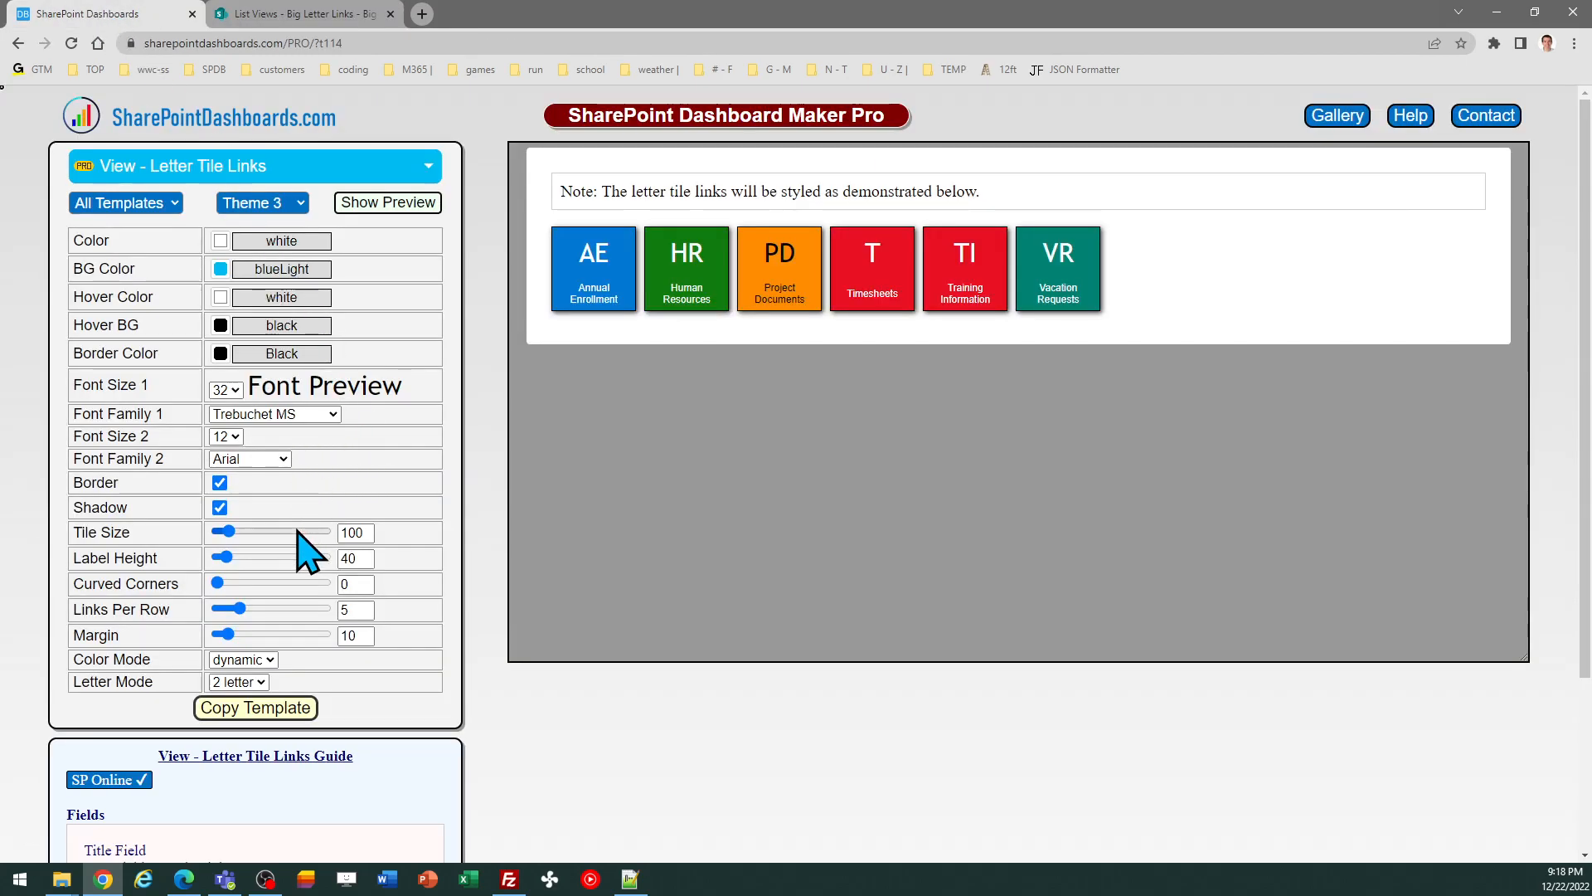
double_click(365, 532)
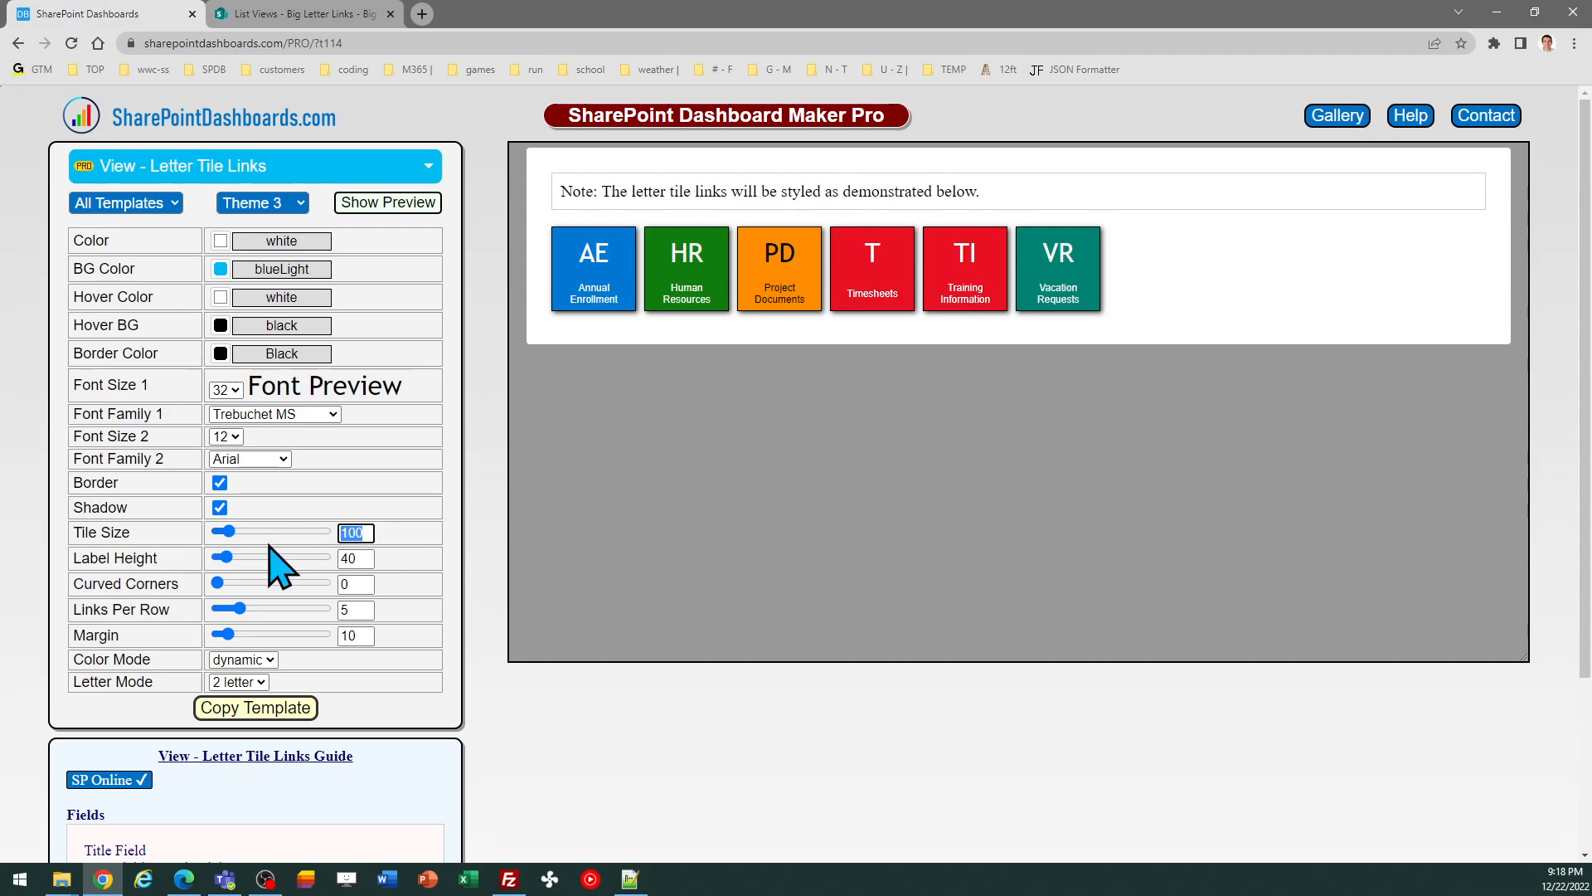
text(120)
key(Tab)
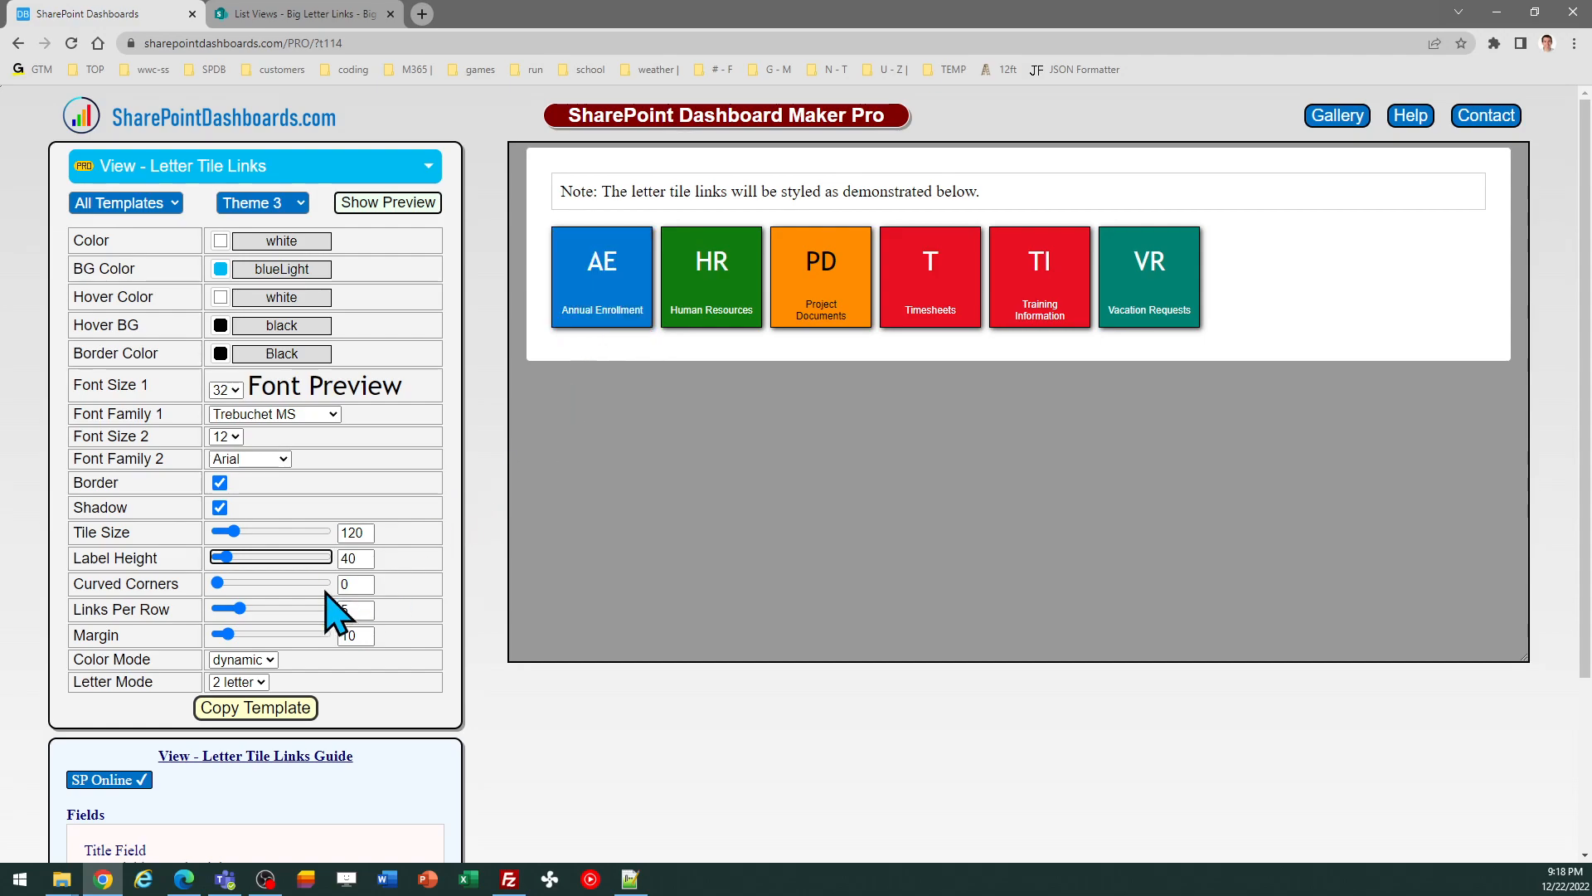
double_click(365, 558)
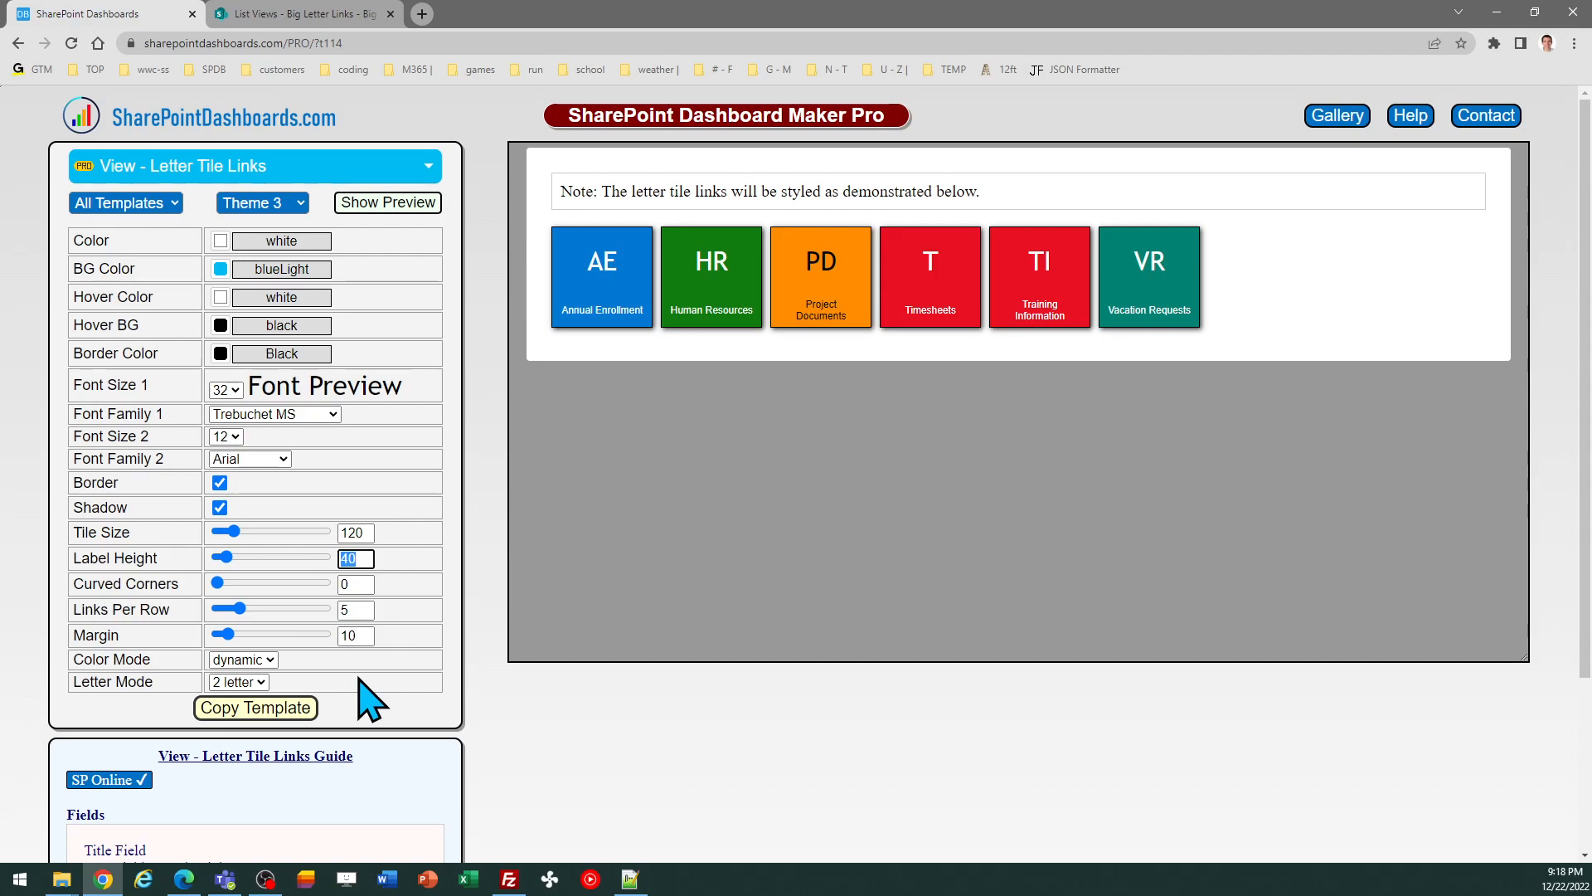
text(50)
key(Tab)
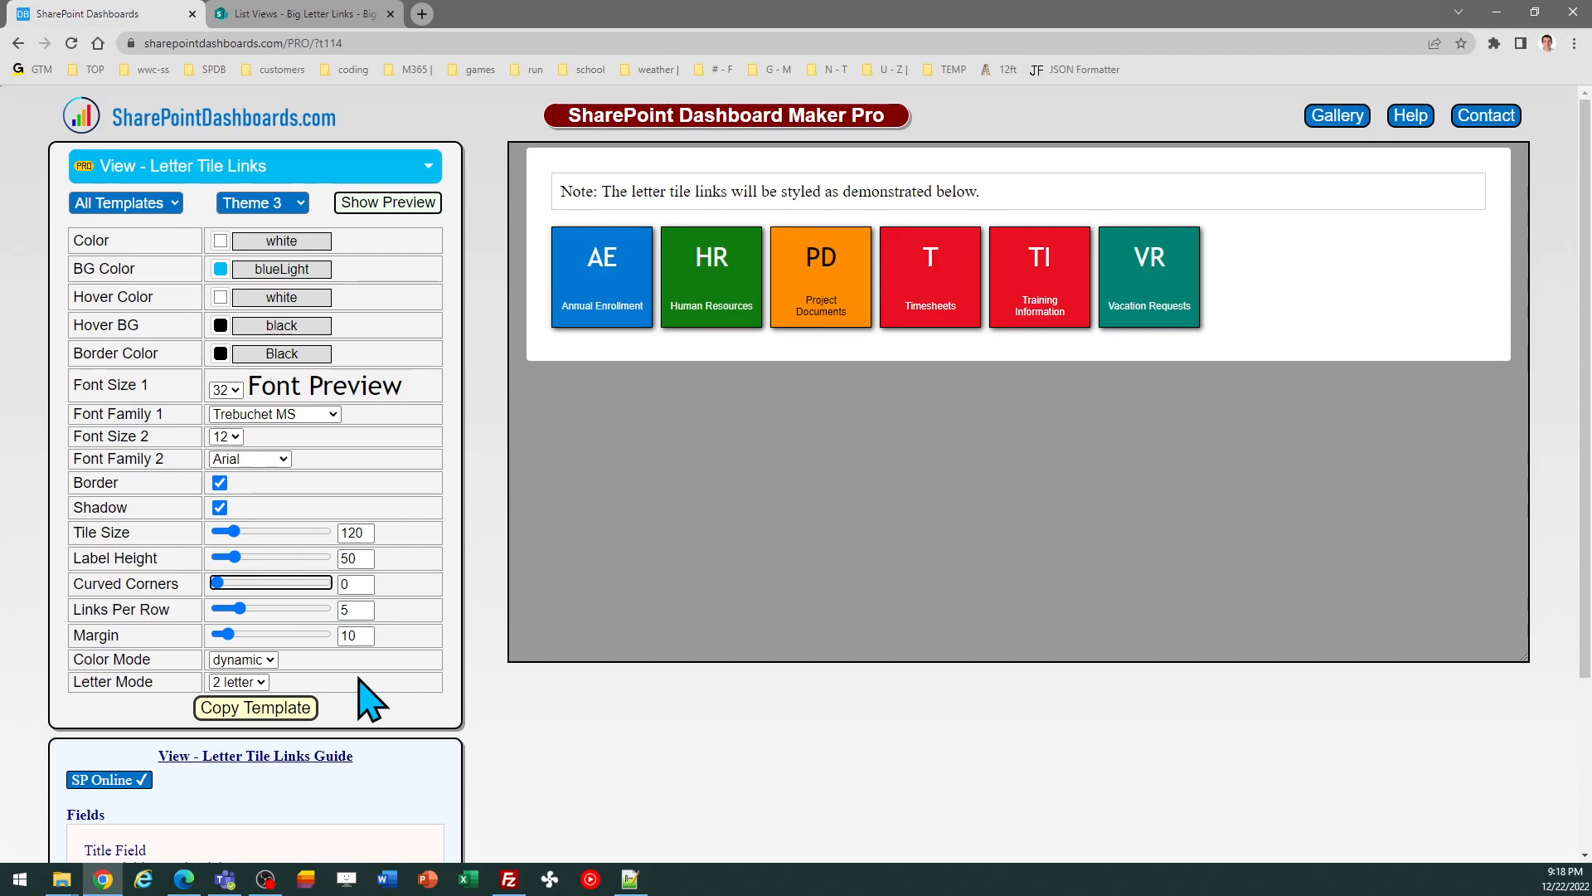
Step: Set the template's label height to 30 and its tile size to 130
key(shift+Tab)
text(30)
key(Tab)
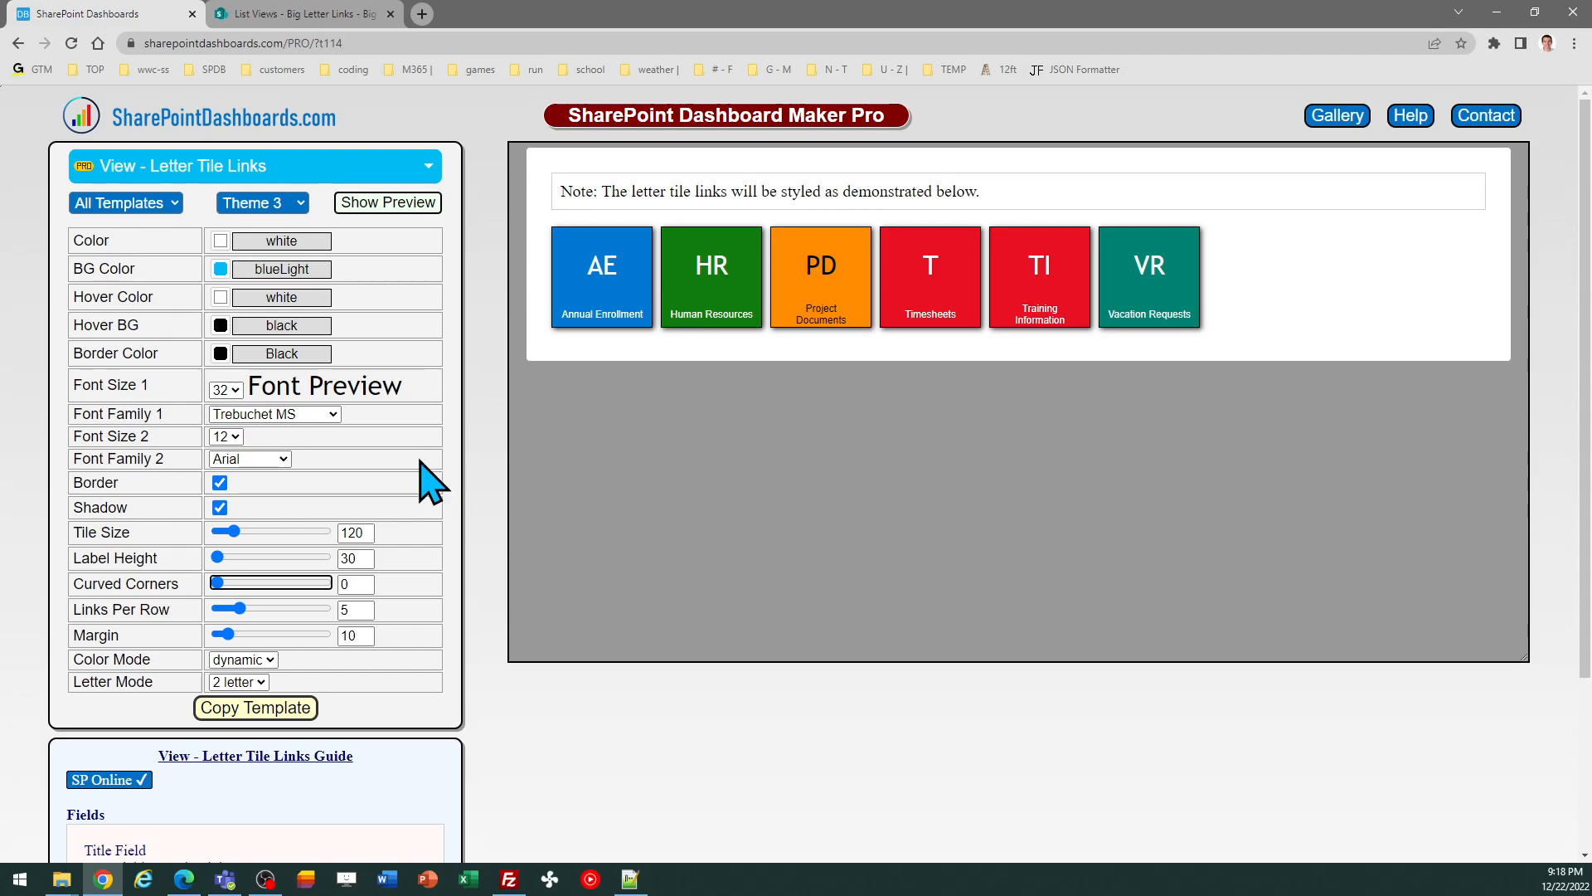
double_click(365, 533)
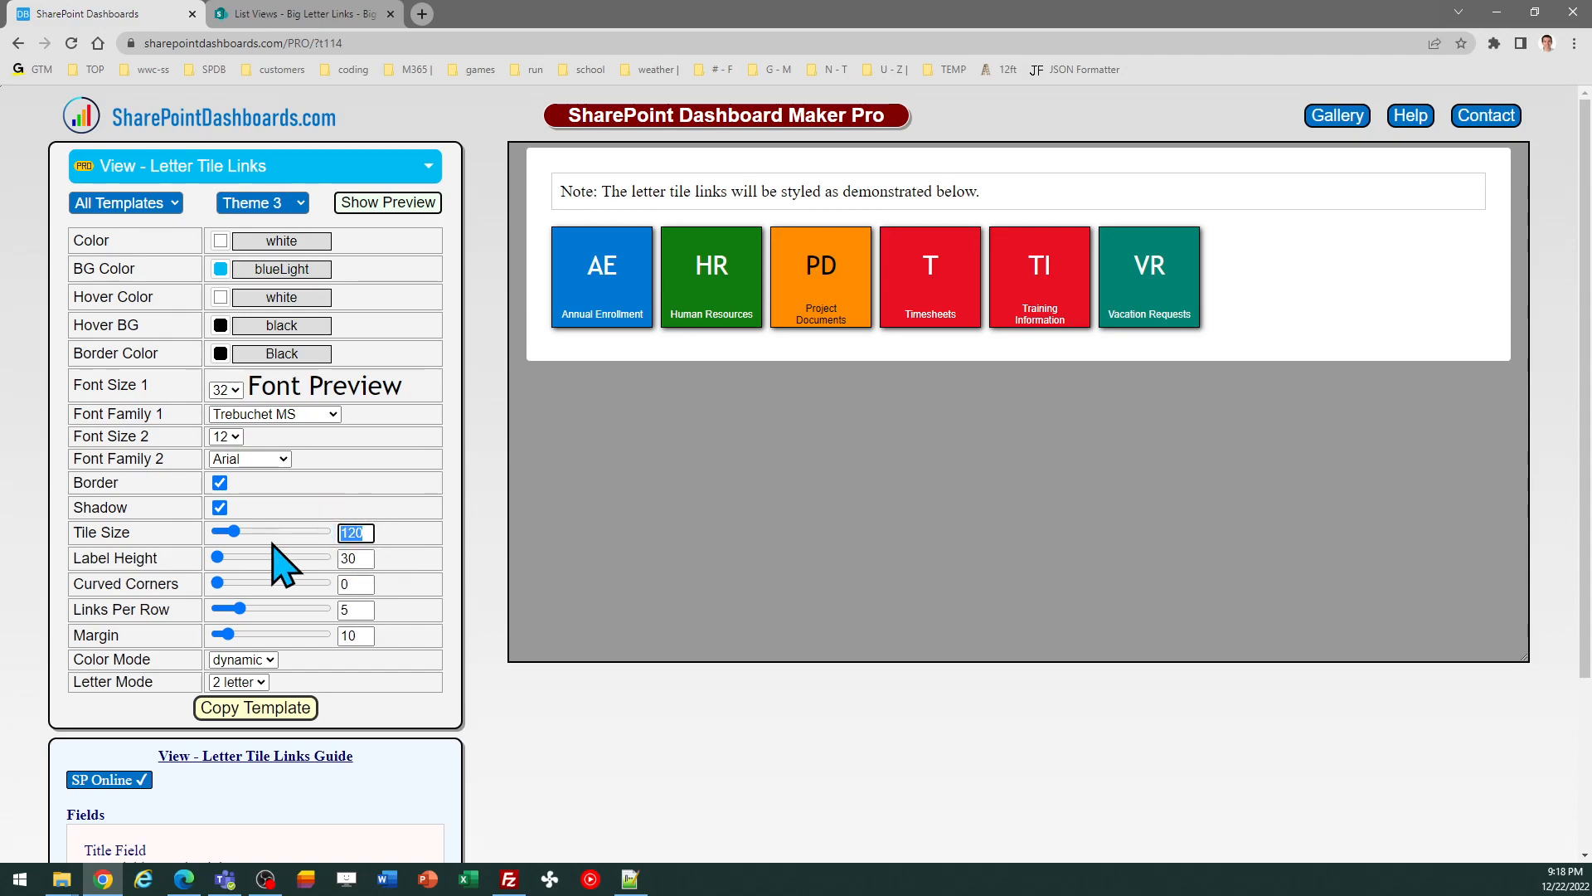
text(130)
key(Tab)
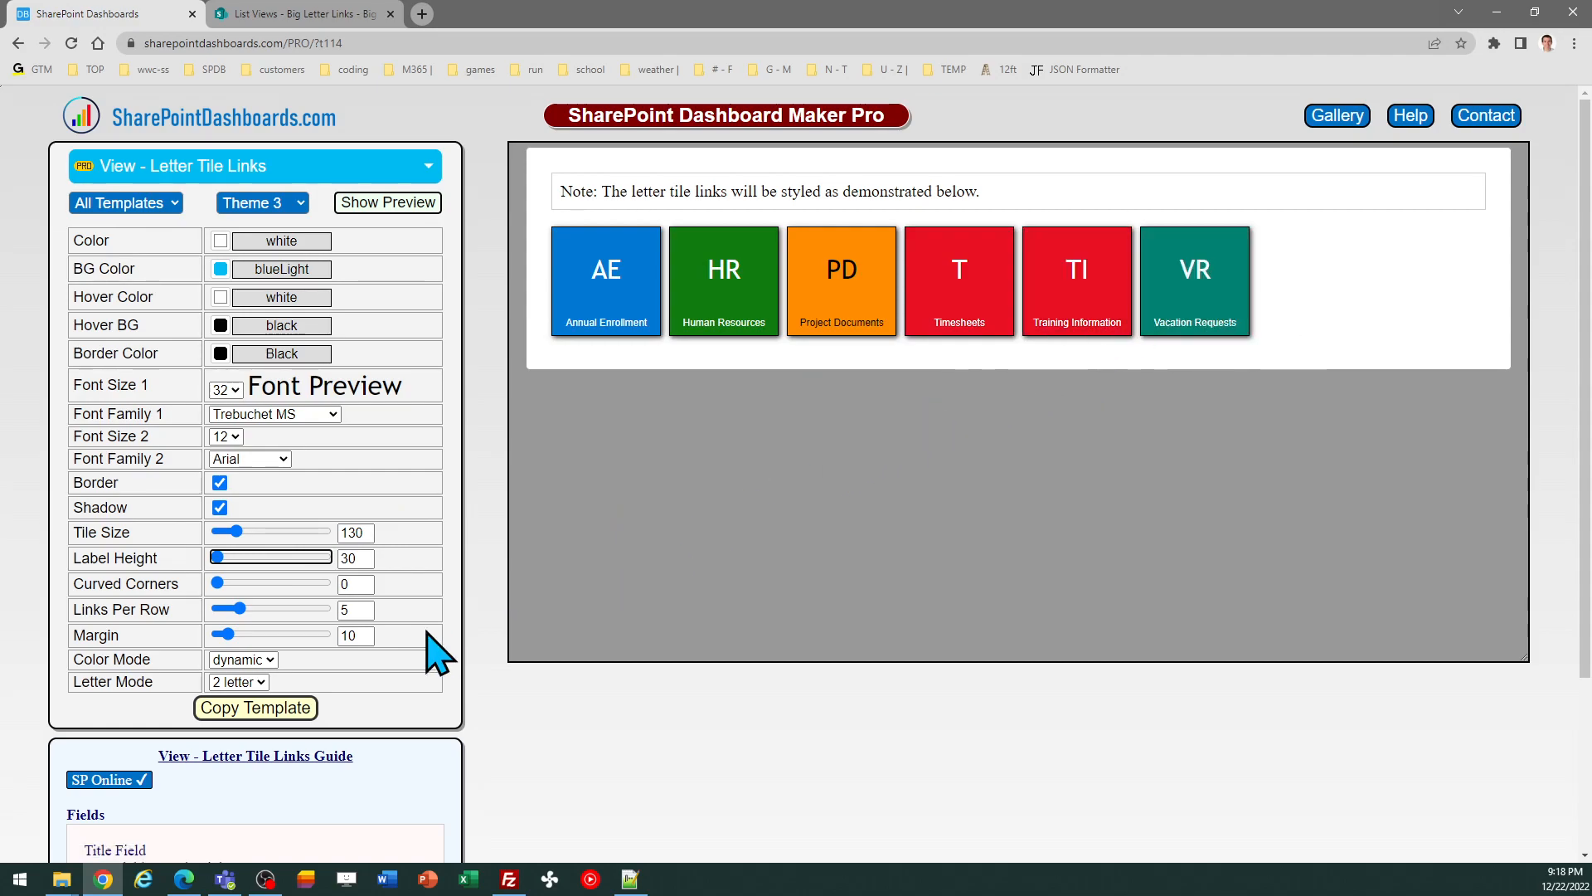
Step: Copy the revised template code, save it as the Big Letters view's formatting JSON in SharePoint, and close the view formatting
click(297, 711)
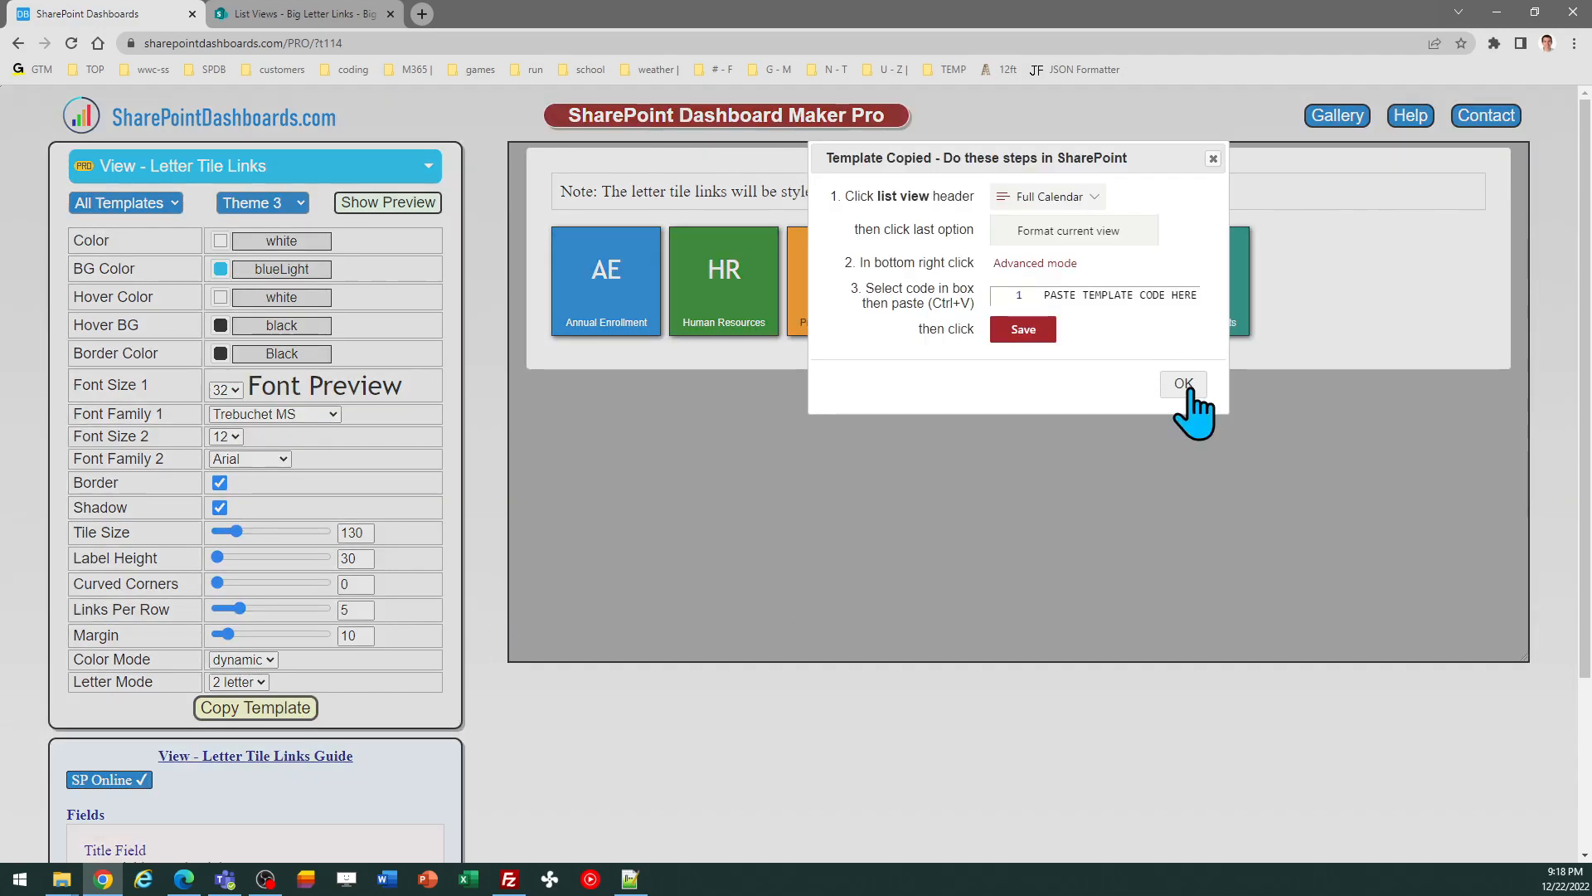
click(1184, 380)
click(336, 15)
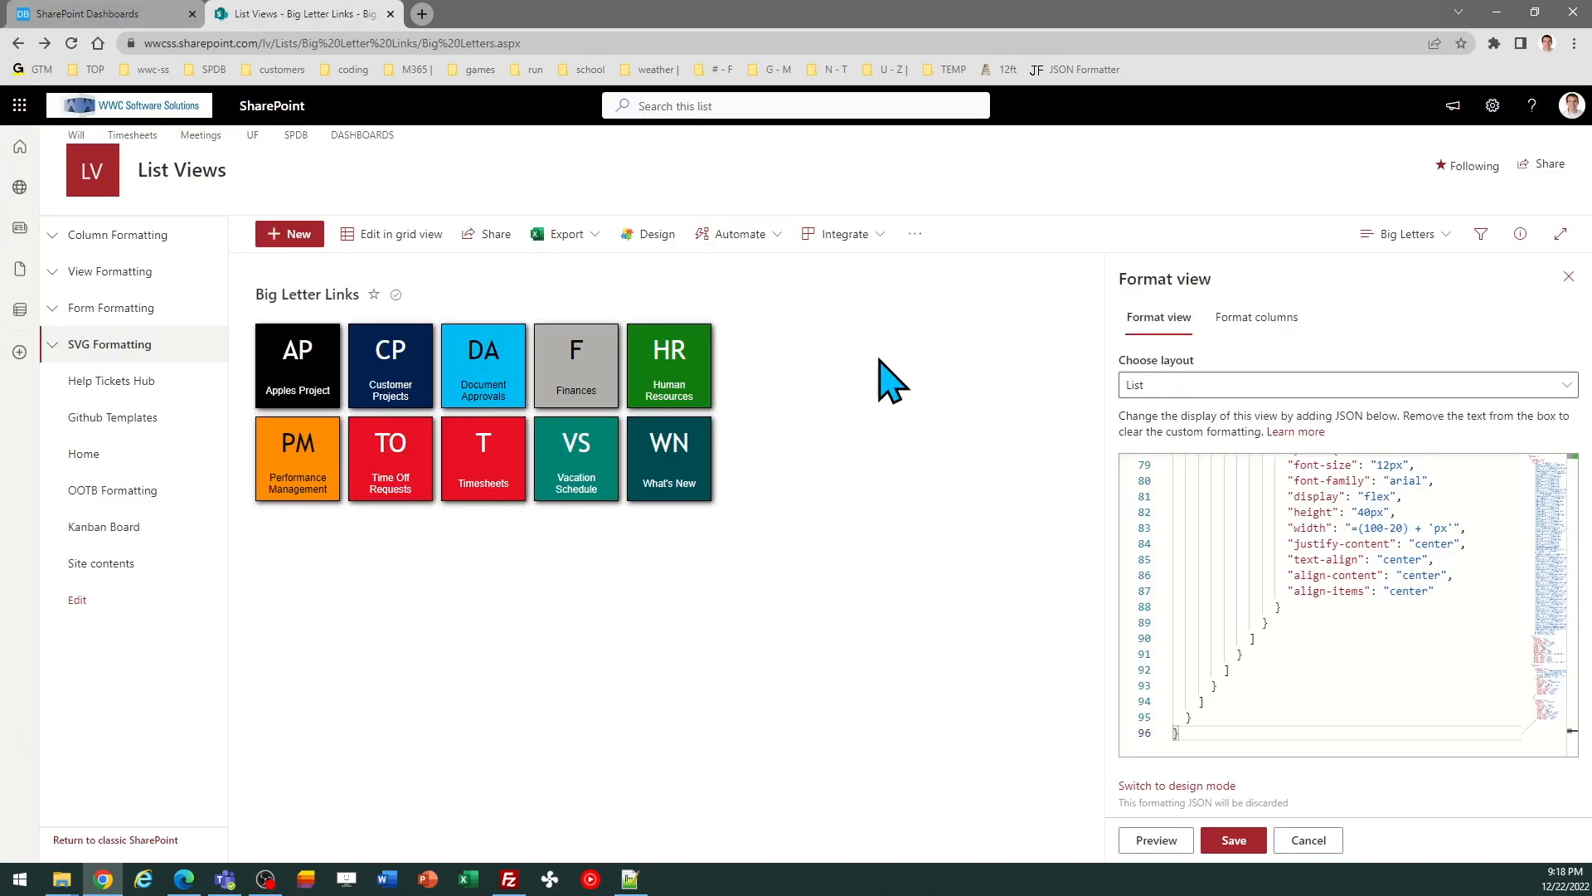
key(ctrl+a)
key(ctrl+v)
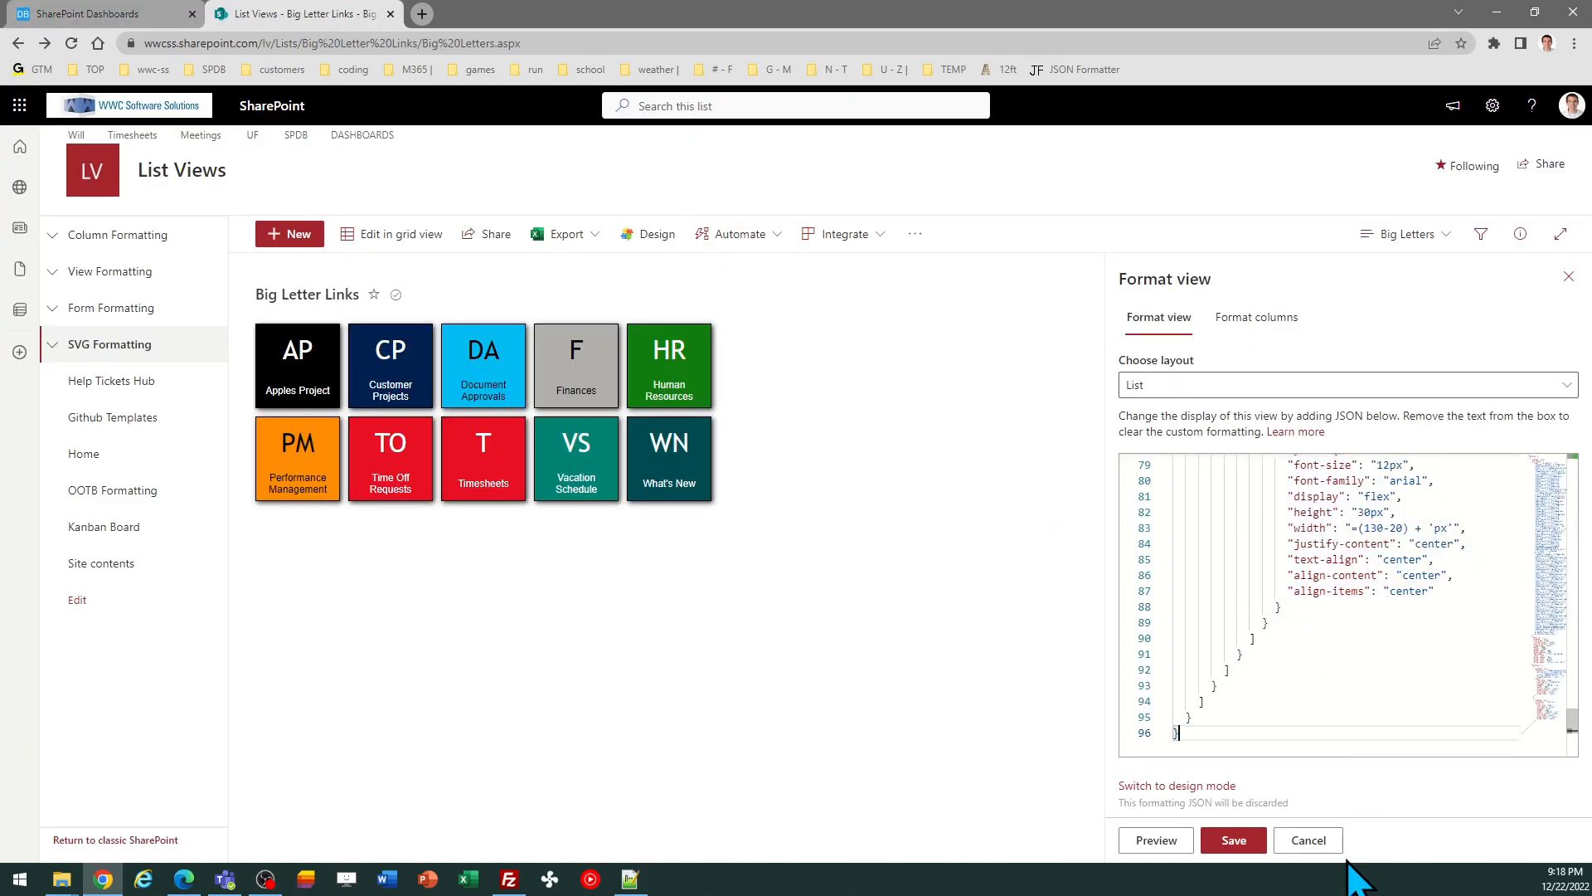
click(1234, 840)
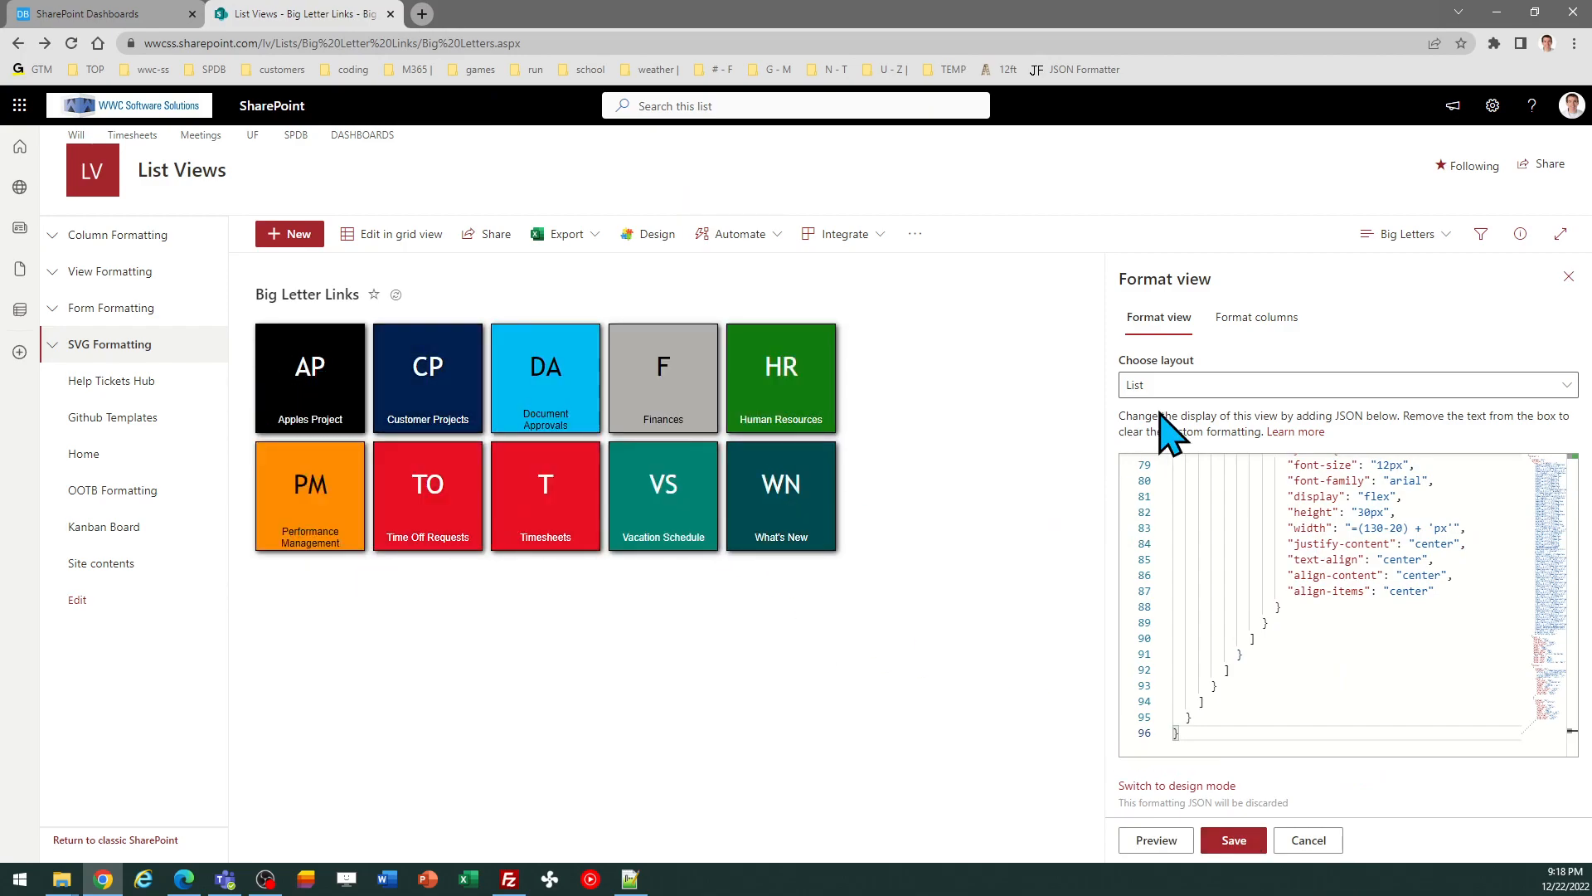
click(1568, 275)
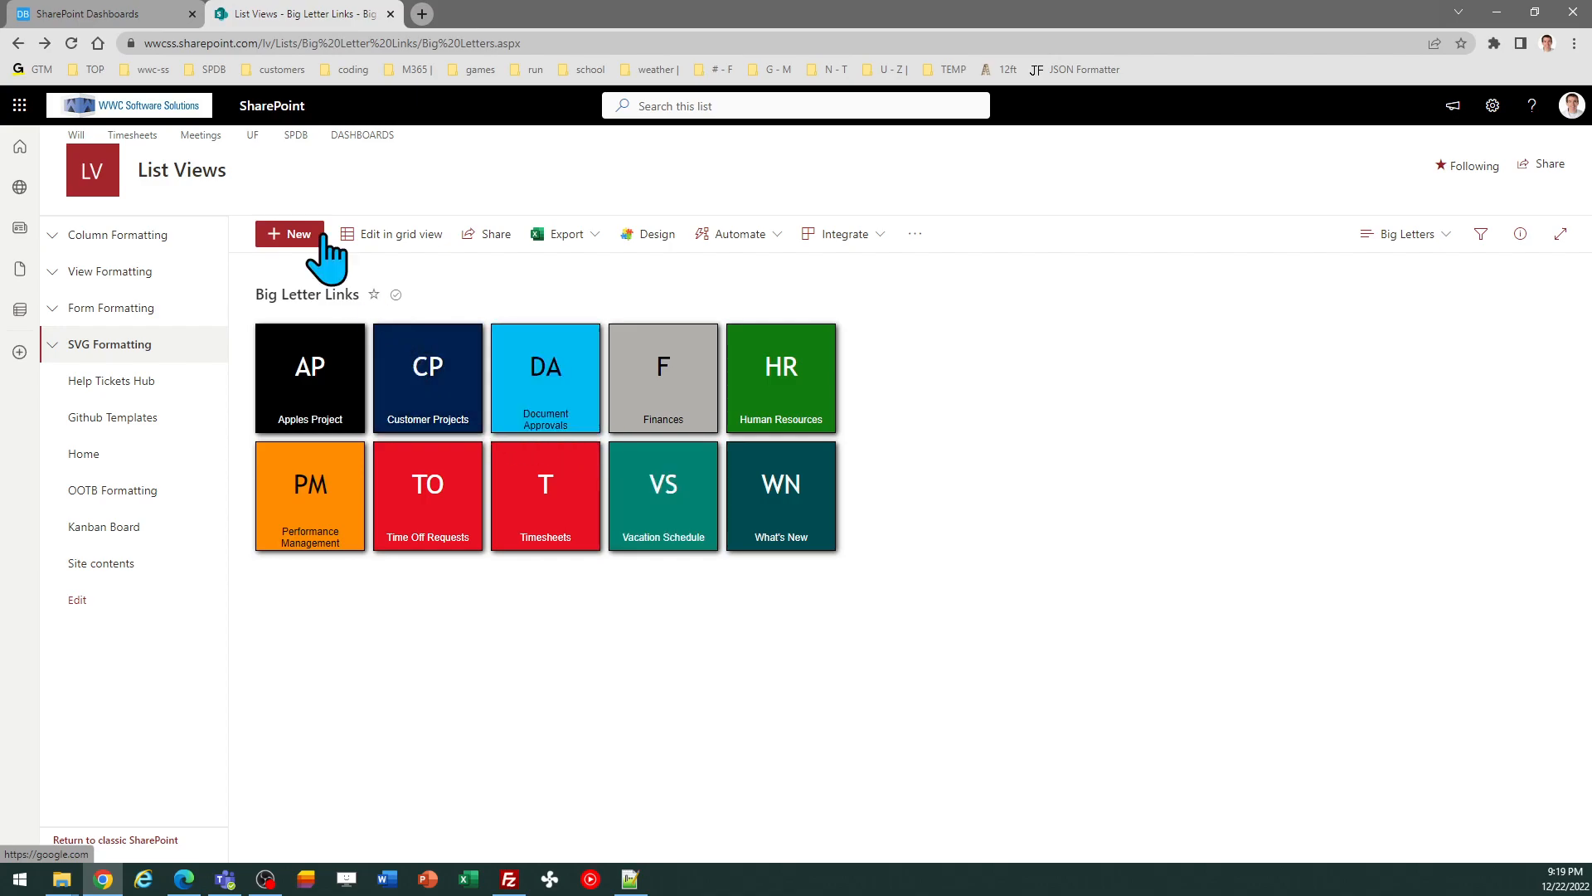
Step: Switch back to the Letter Tile Links template in SharePoint Dashboards
click(94, 17)
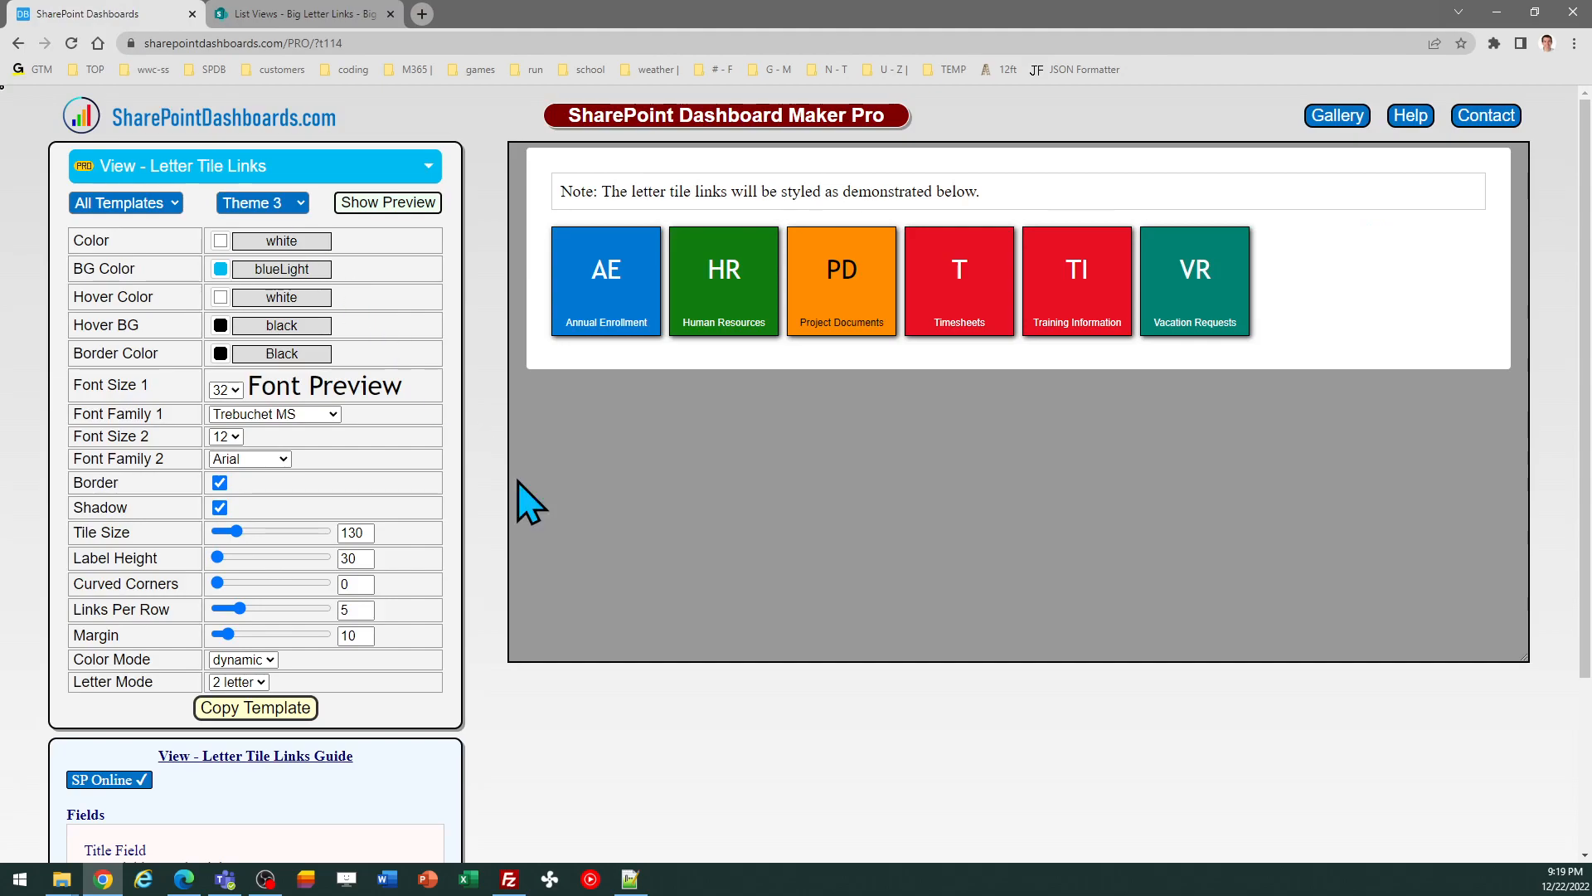